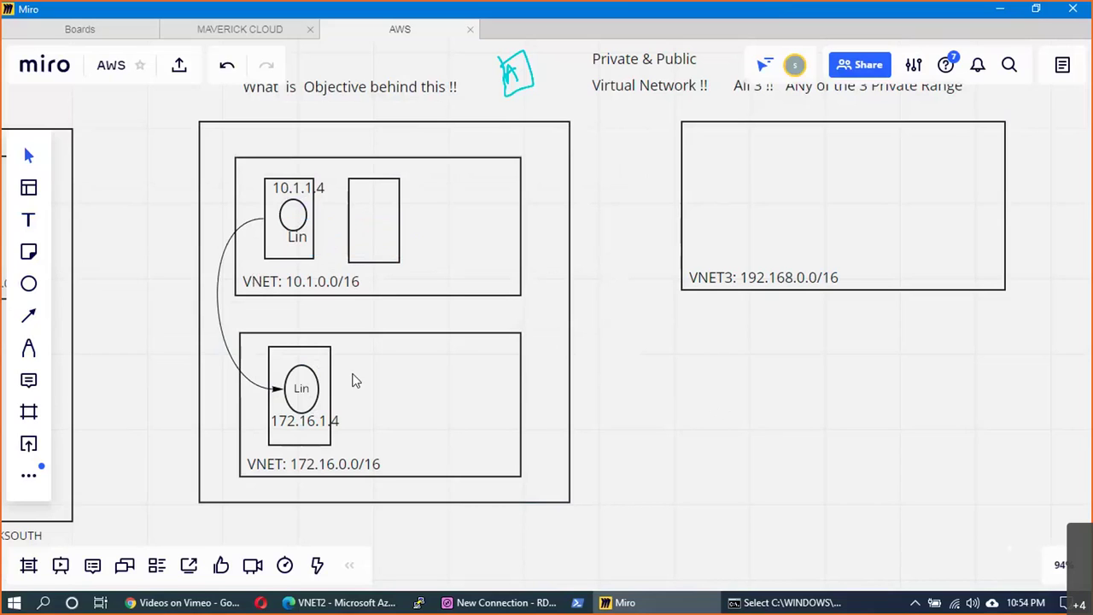
# Step: Draw a small circle just outside the right edge of both the 10.1.0.0/16 and 172.16.0.0/16 VNET boxes
pyautogui.click(293, 218)
pyautogui.moveTo(301, 388); pyautogui.dragTo(298, 385)
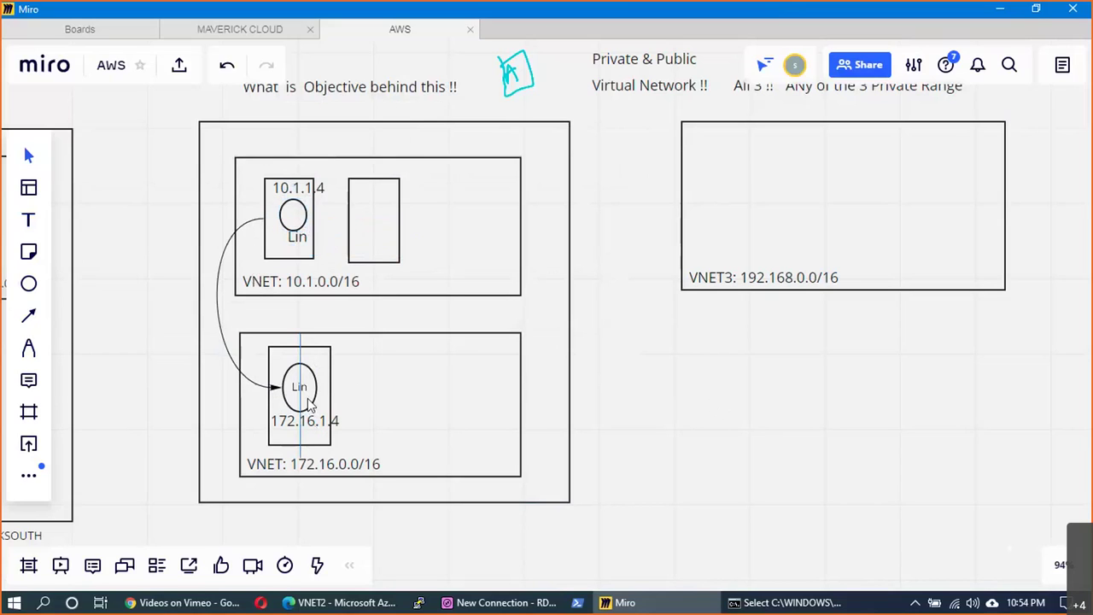
pyautogui.click(29, 283)
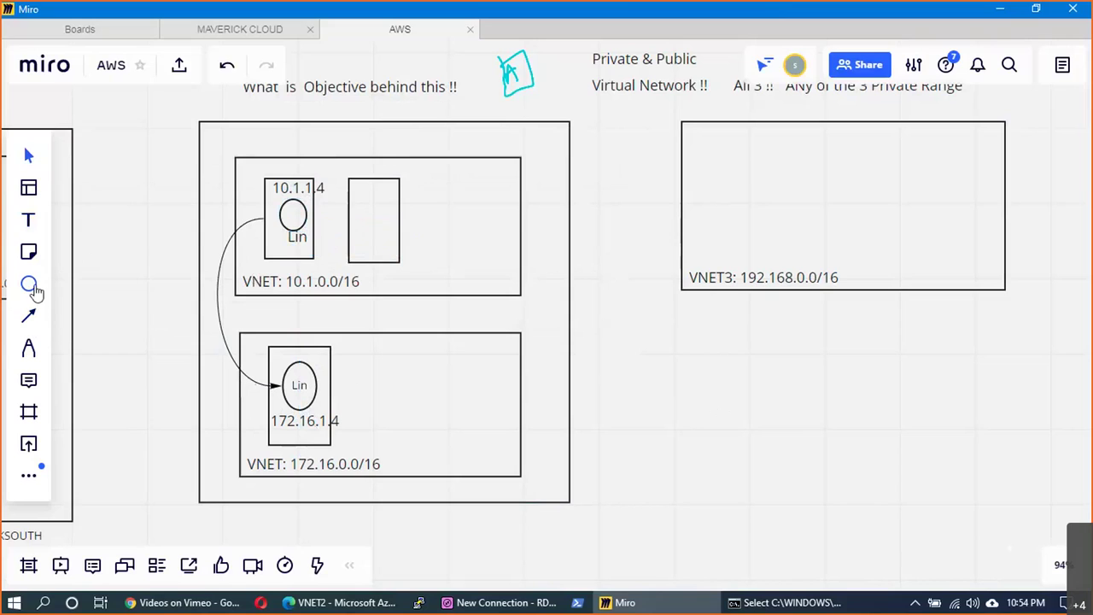
pyautogui.moveTo(527, 210); pyautogui.dragTo(544, 224)
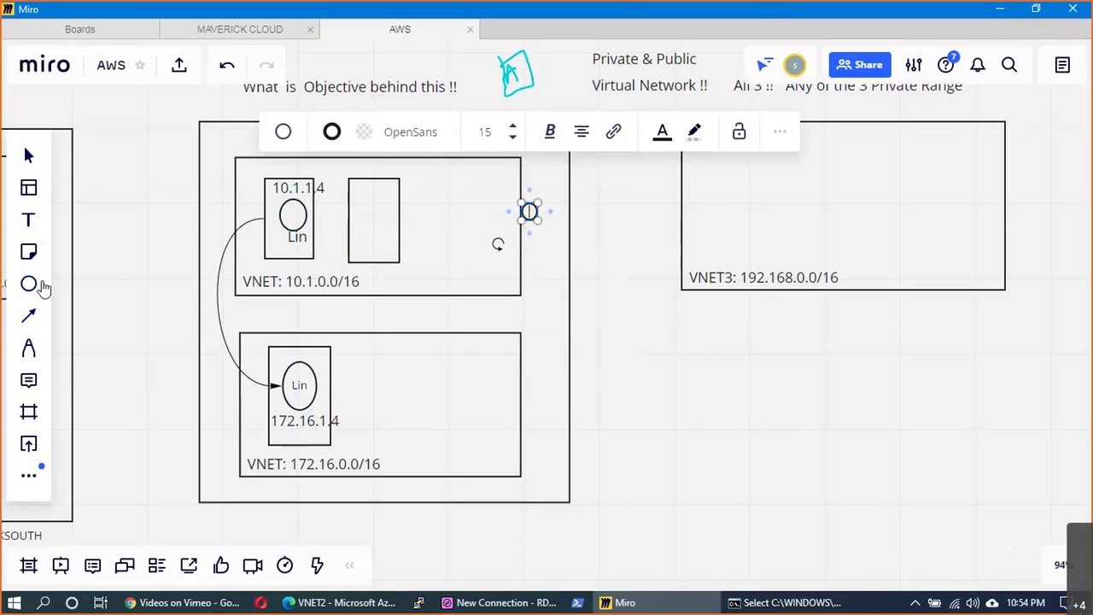
pyautogui.click(29, 284)
pyautogui.click(147, 237)
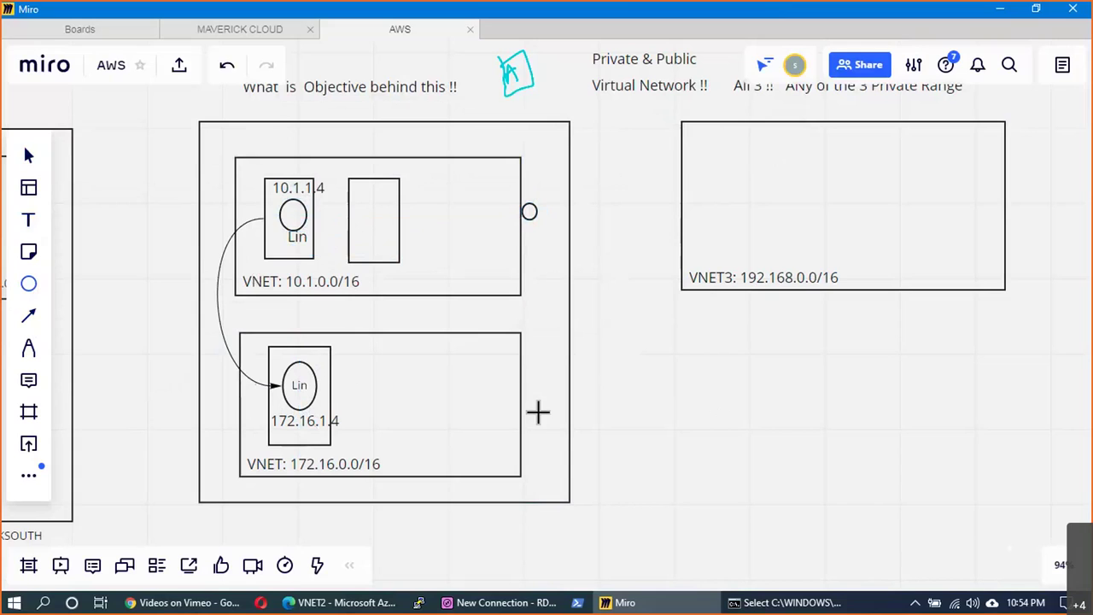
pyautogui.moveTo(530, 382); pyautogui.dragTo(543, 395)
pyautogui.click(725, 417)
# Step: Connect the Lin machine in each VNET to the small circle on that VNET's right edge with an arrow
pyautogui.click(31, 316)
pyautogui.moveTo(301, 385); pyautogui.dragTo(529, 383)
pyautogui.moveTo(293, 214); pyautogui.dragTo(526, 212)
pyautogui.click(655, 436)
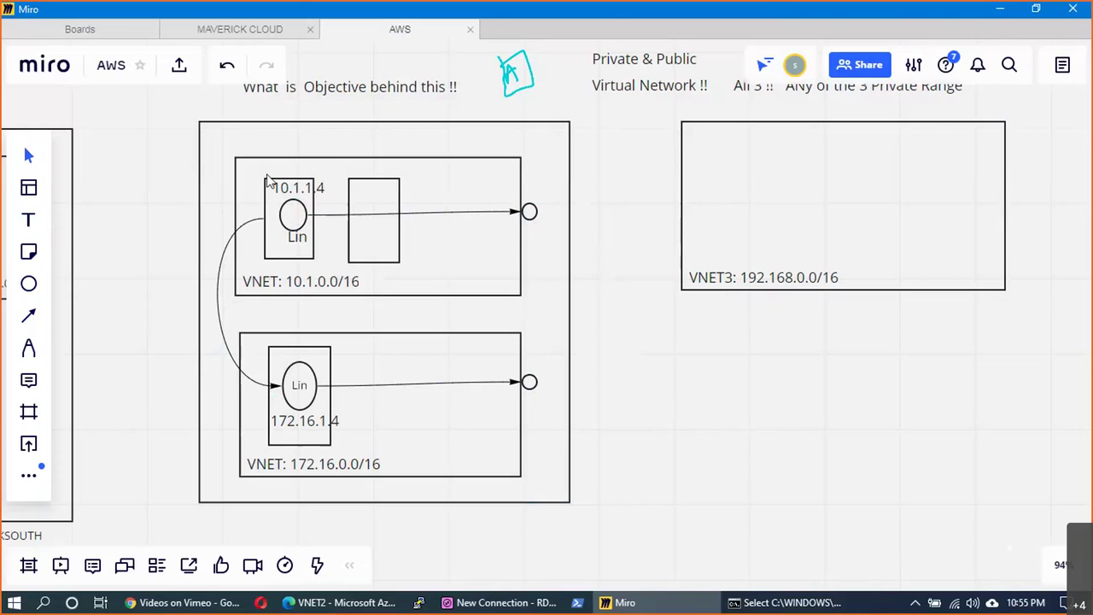
# Step: Switch to the Azure portal and start creating a virtual machine in resource group Prod_EUS_RG1
pyautogui.click(340, 602)
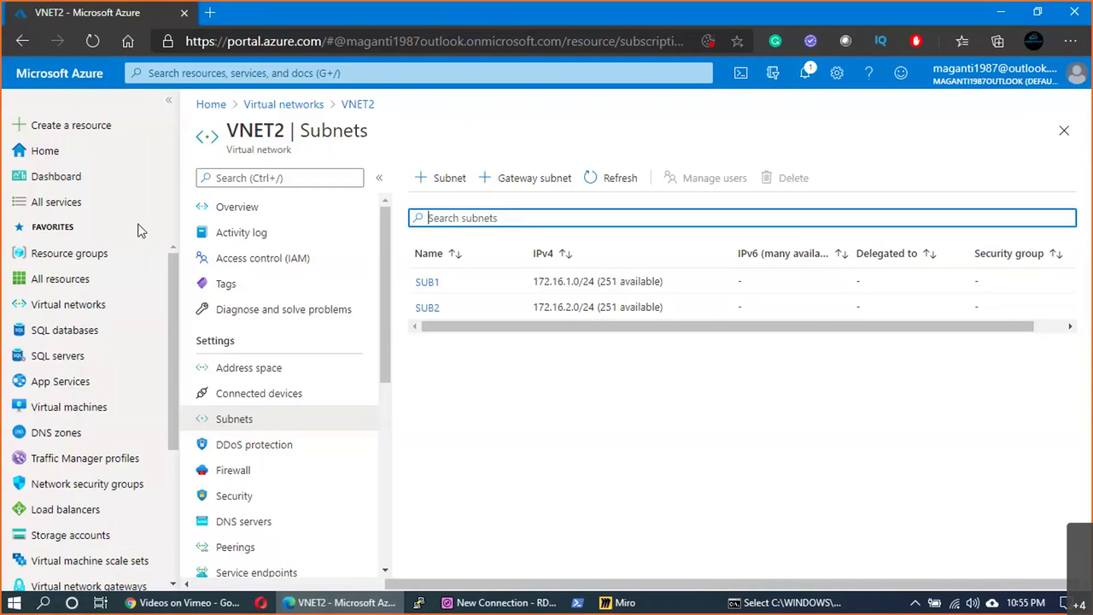
pyautogui.click(77, 407)
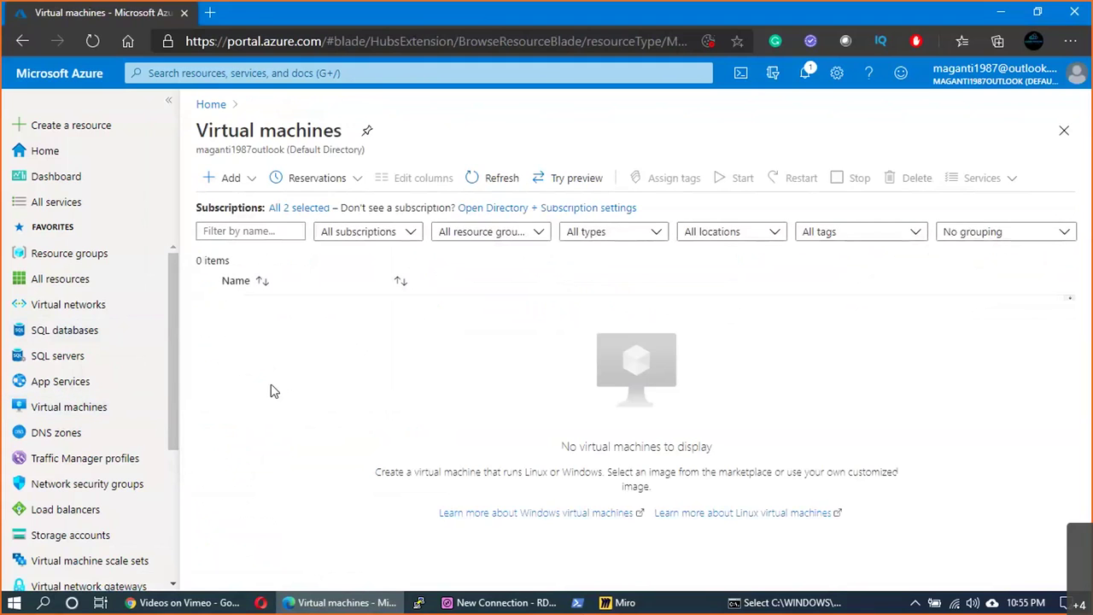
pyautogui.click(232, 177)
pyautogui.click(248, 207)
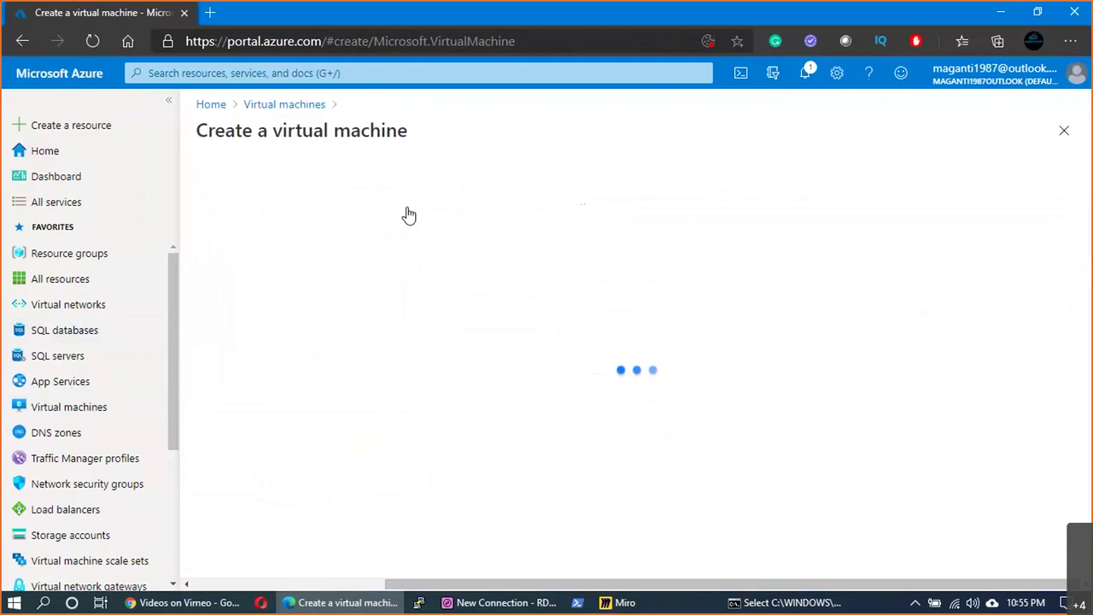
pyautogui.click(546, 383)
pyautogui.click(448, 459)
pyautogui.scroll(-1, 460, 351)
pyautogui.click(460, 351)
pyautogui.write('EUS_VNET')
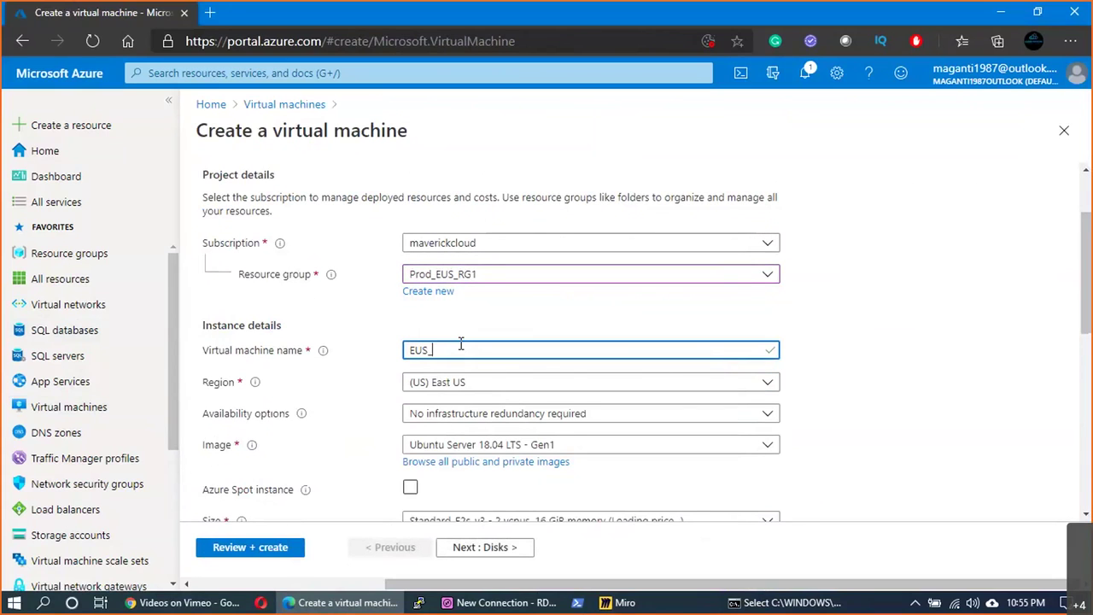
pyautogui.press('BackSpace')
pyautogui.press('BackSpace')
pyautogui.press('BackSpace')
pyautogui.press('BackSpace')
pyautogui.press('BackSpace')
pyautogui.press('BackSpace')
pyautogui.press('BackSpace')
pyautogui.press('BackSpace')
# Step: Name the virtual machine eusvnet1vm1
pyautogui.write('eusvnet')
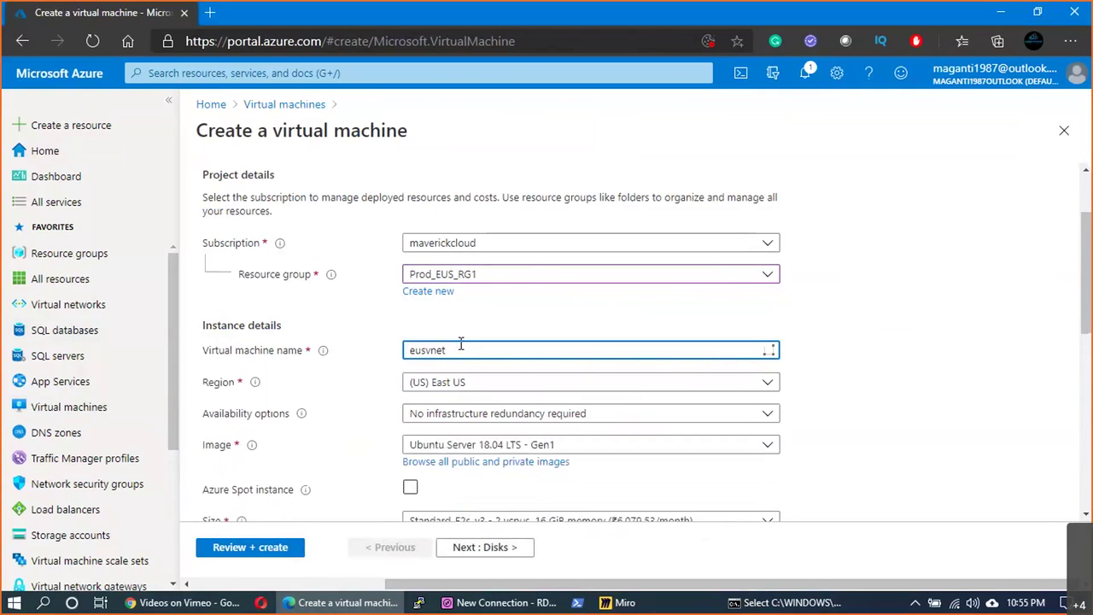
pyautogui.write('vm1')
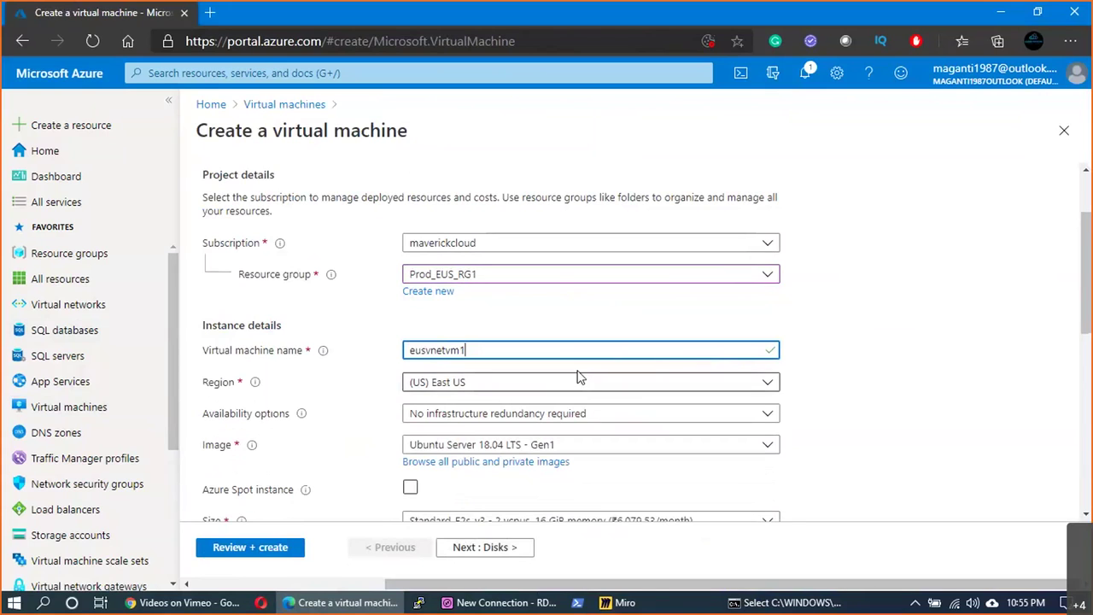
pyautogui.click(447, 350)
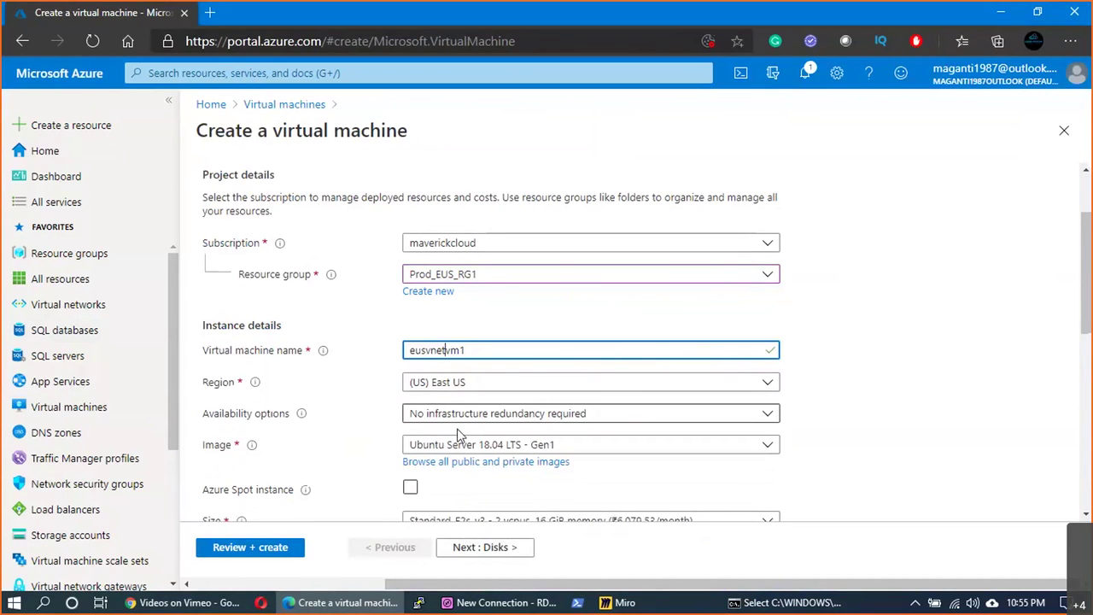
pyautogui.write('1')
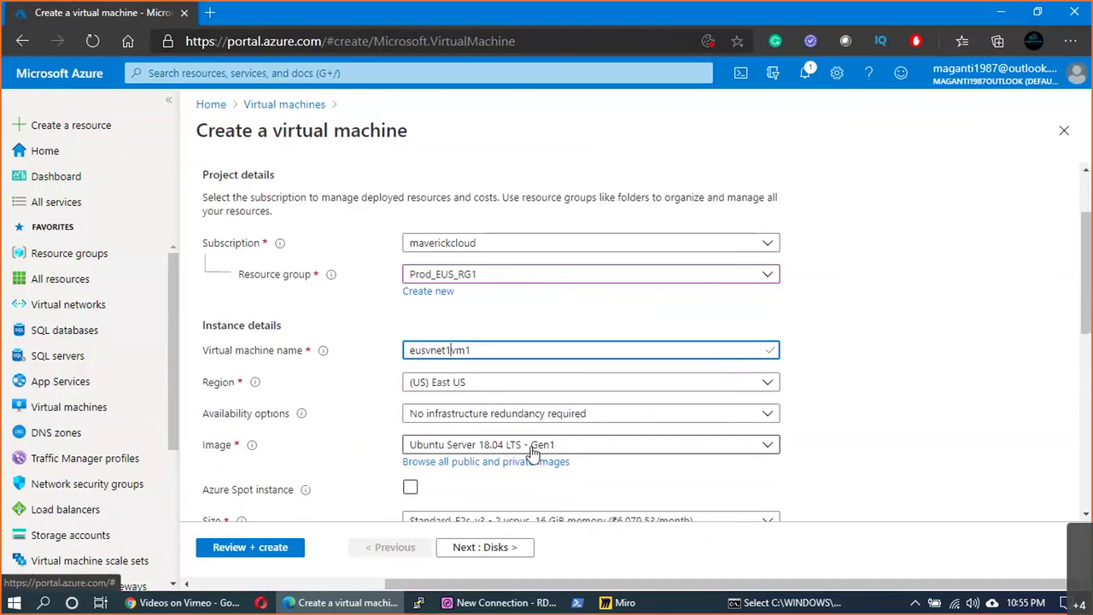
# Step: Set the virtual machine size to Standard_B1s with 1 vcpu and 1 GiB memory
pyautogui.scroll(-2, 529, 451)
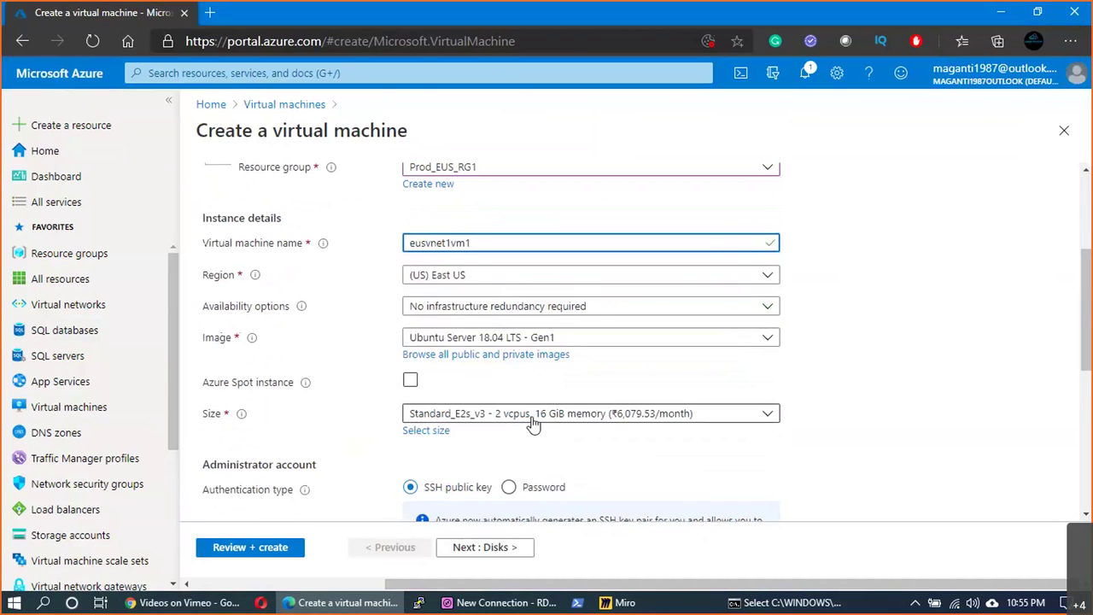
pyautogui.click(533, 419)
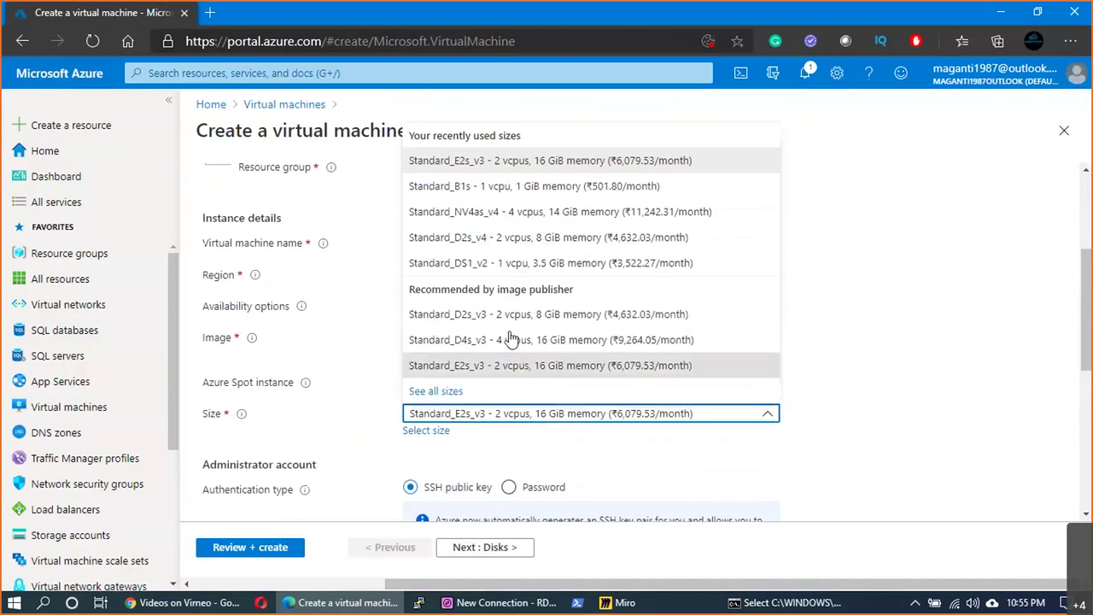
pyautogui.click(468, 196)
# Step: Set the SSH public key source to an existing key stored in Azure and choose the stored key eusprodkeys
pyautogui.scroll(-3, 661, 382)
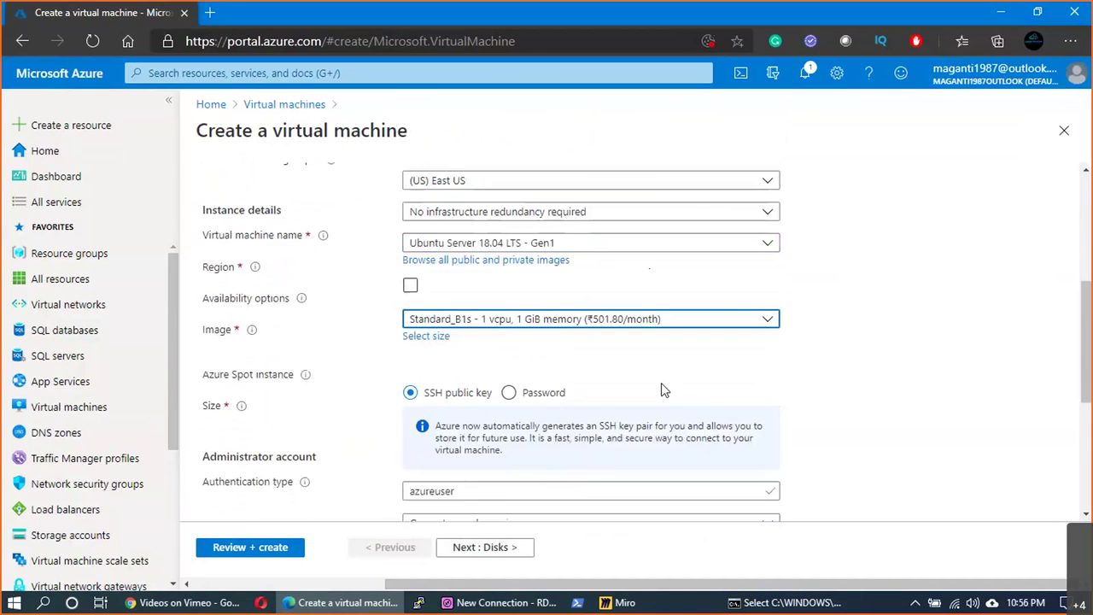
pyautogui.click(515, 408)
pyautogui.click(515, 408)
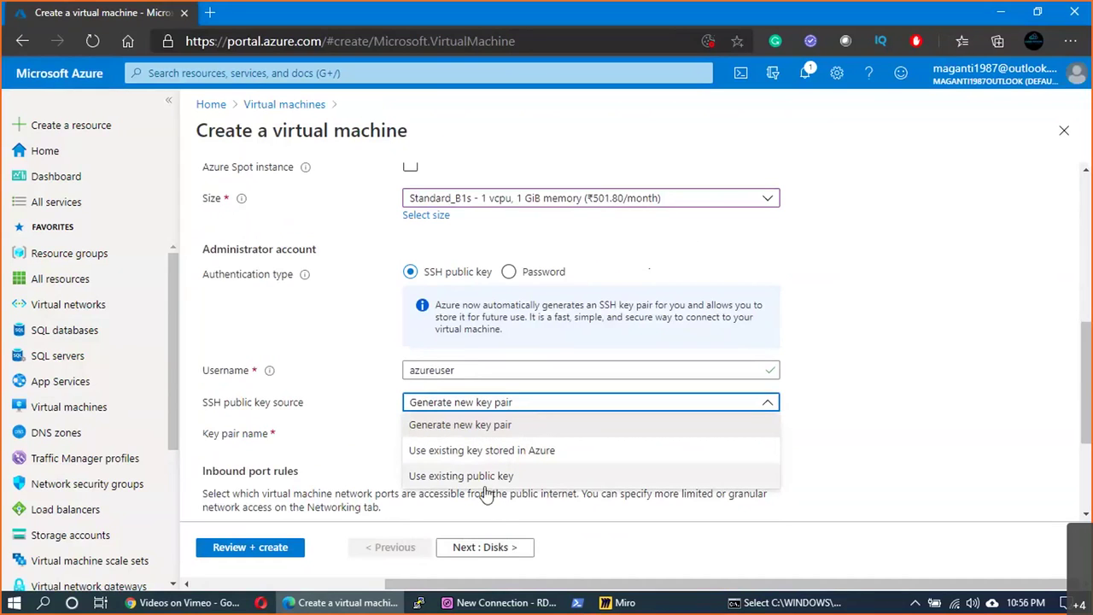
pyautogui.click(502, 450)
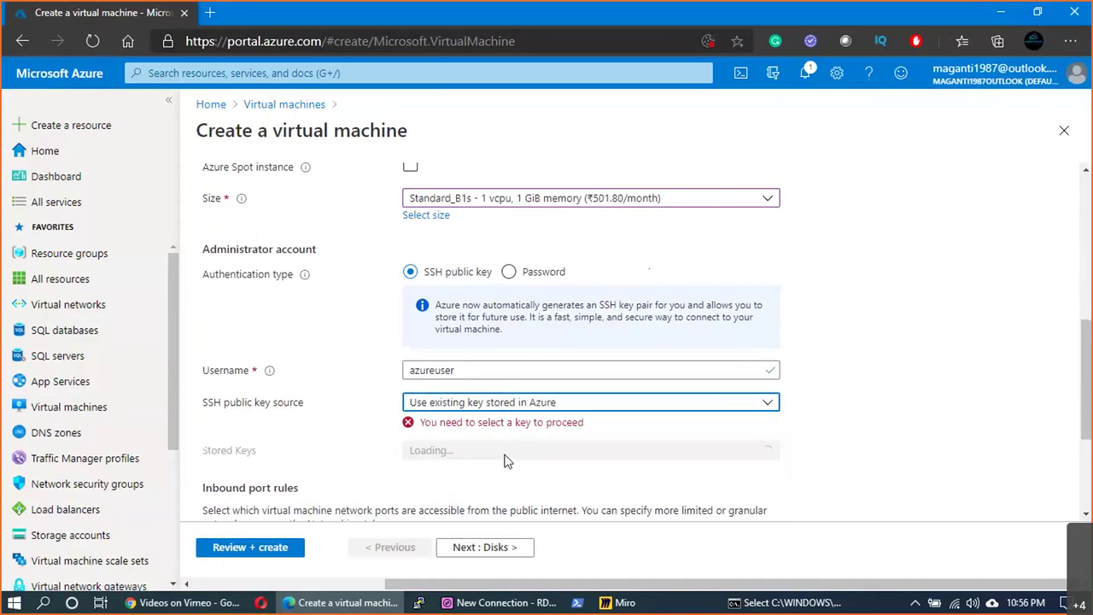
pyautogui.click(512, 450)
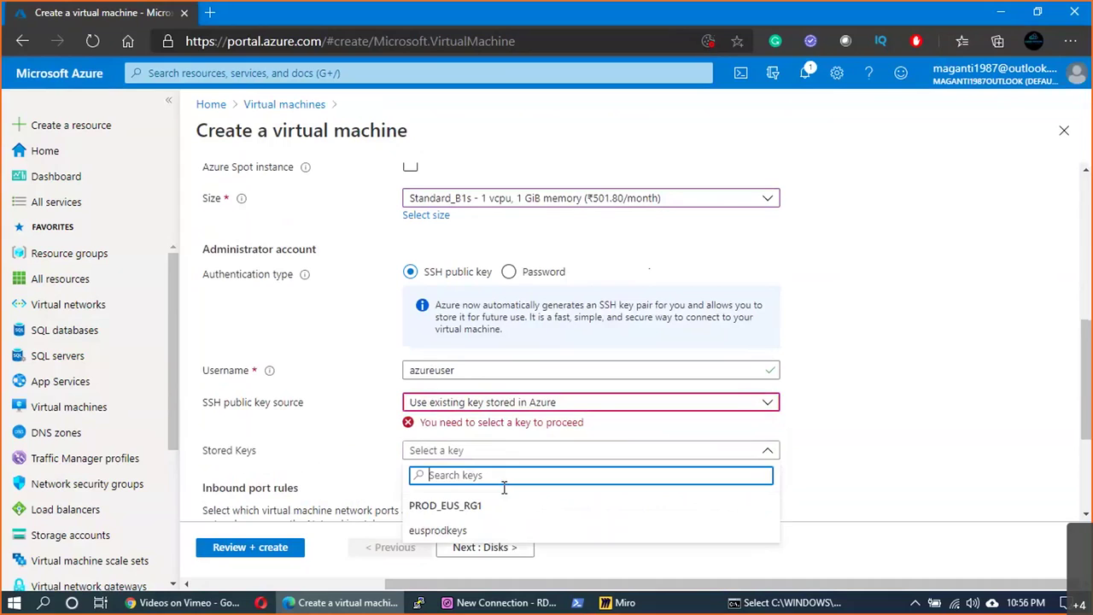
pyautogui.click(437, 531)
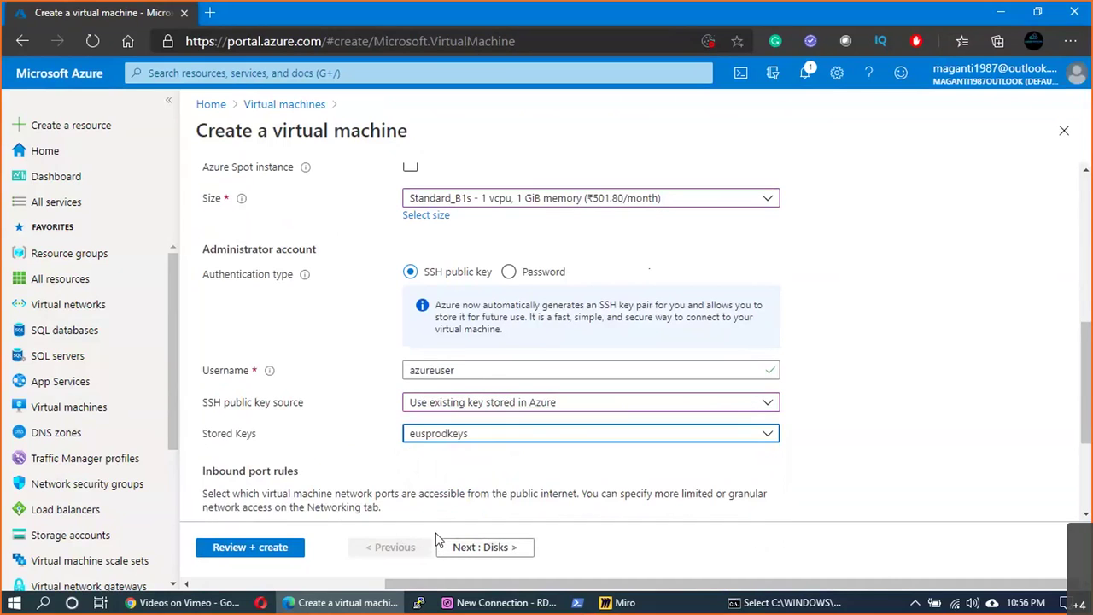
# Step: Keep the default disks, place the machine in VNET1's PROD_WEB (10.1.1.0/24) subnet, and compare it with the Miro diagram
pyautogui.click(483, 550)
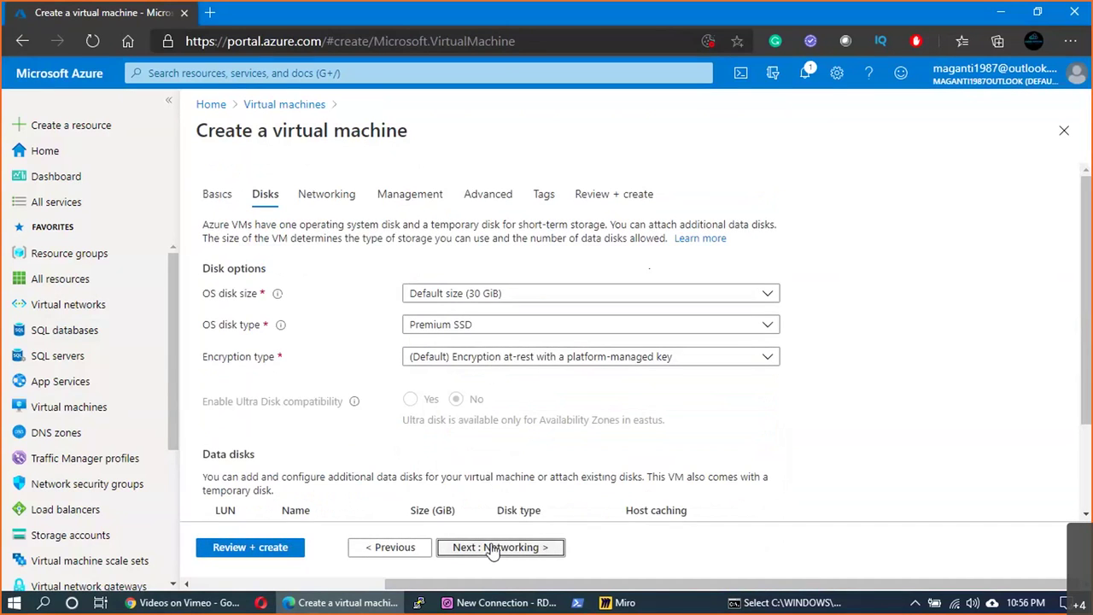
pyautogui.click(492, 551)
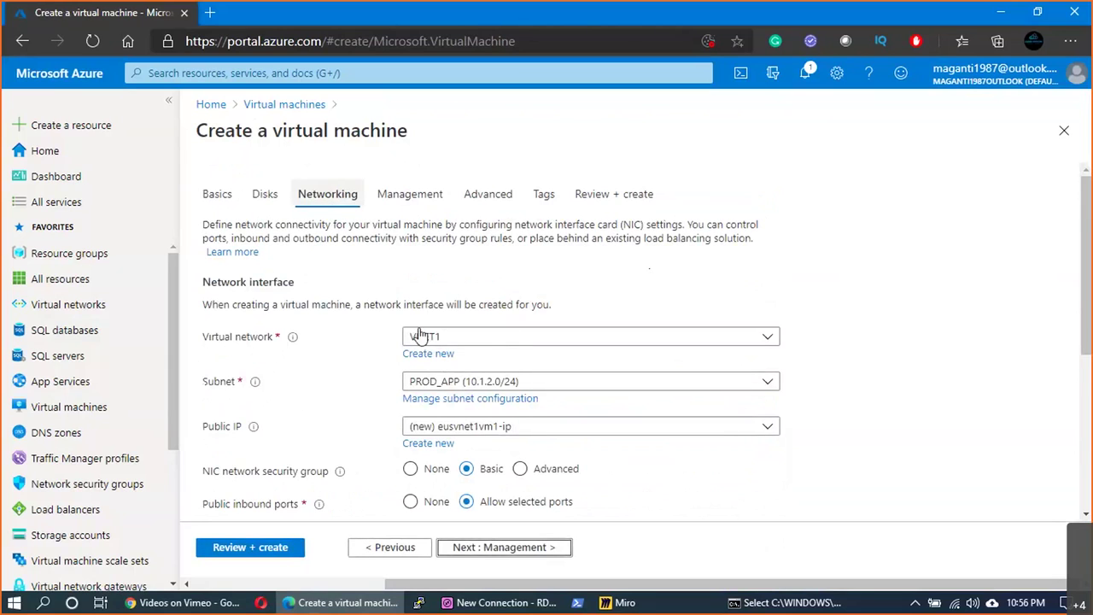
pyautogui.click(462, 384)
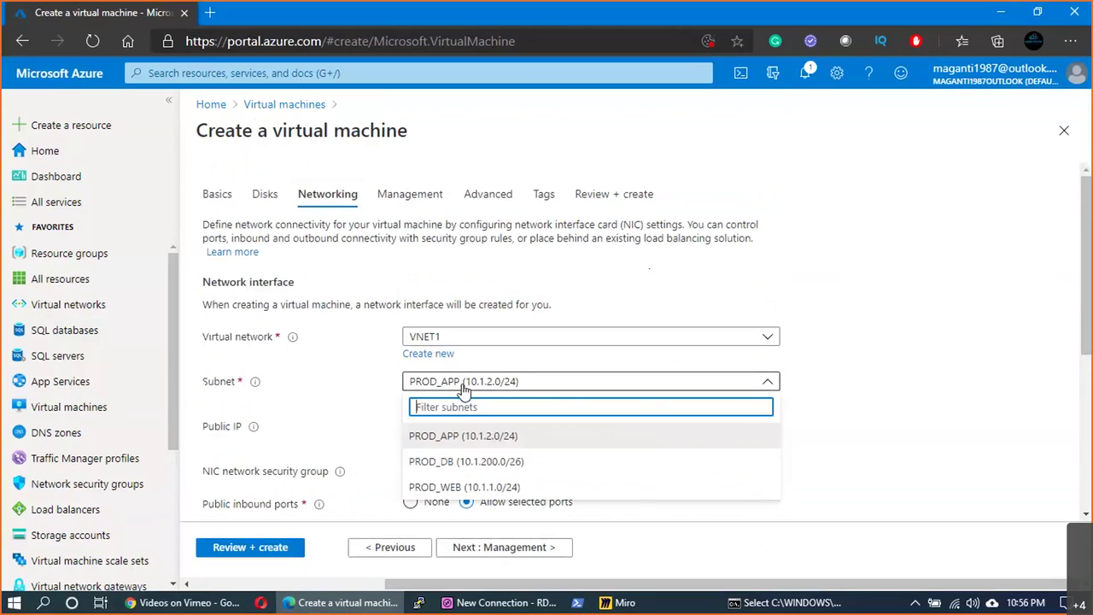
pyautogui.click(464, 489)
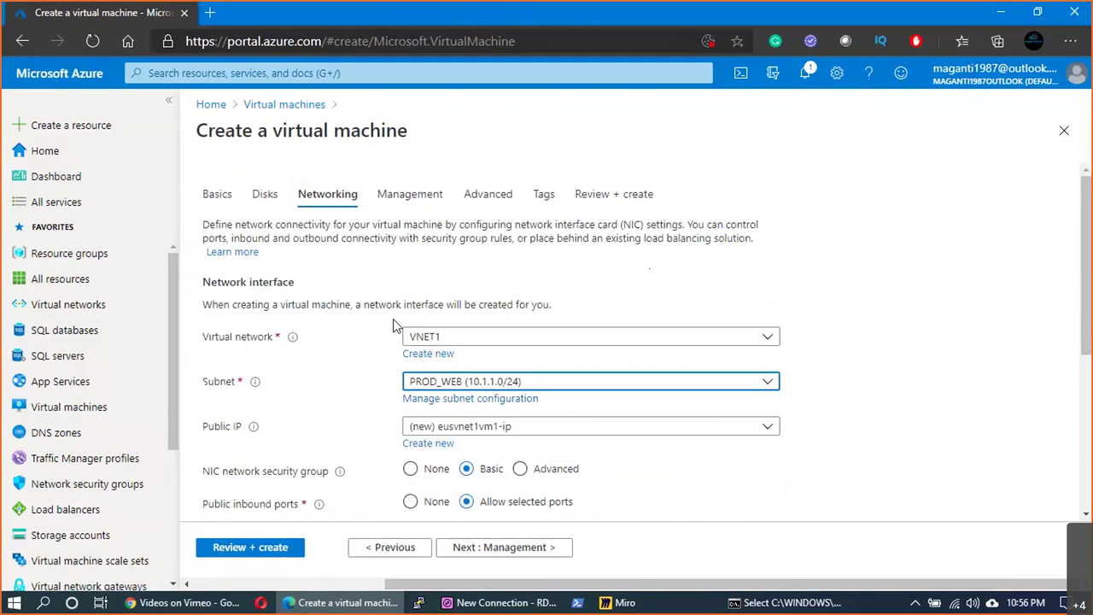
pyautogui.hotkey('alt', 'Tab')
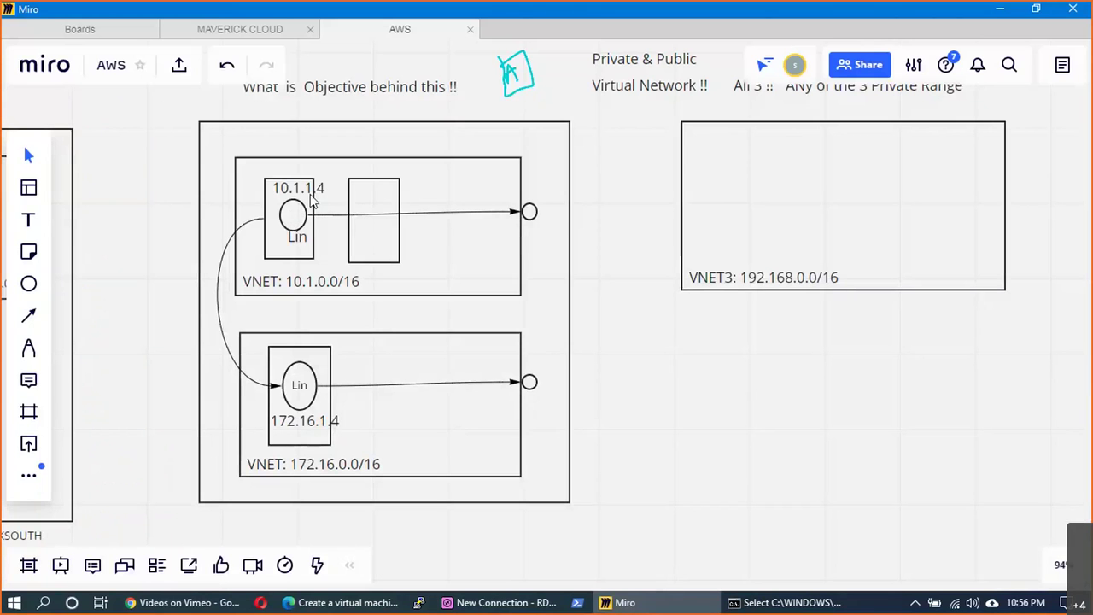
pyautogui.hotkey('alt', 'Tab')
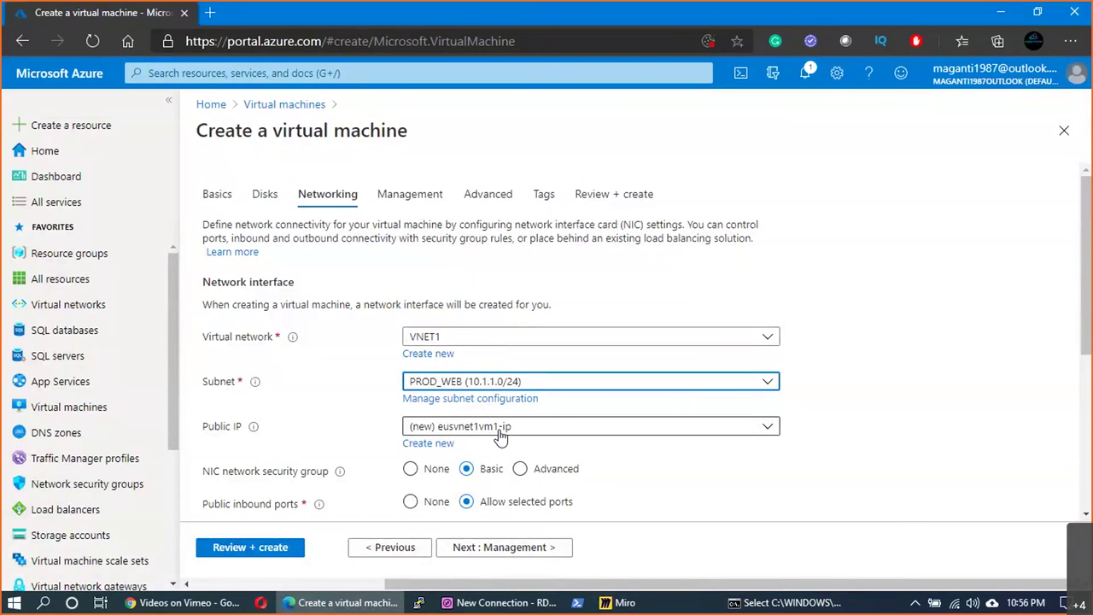
# Step: Accept the networking settings and disable boot diagnostics in the management settings
pyautogui.click(560, 549)
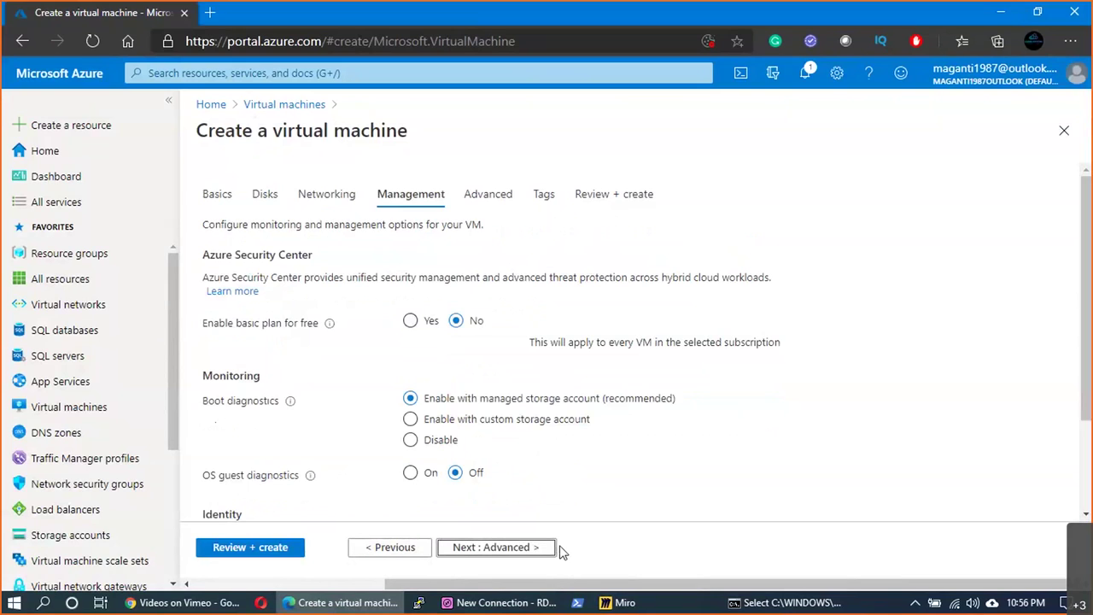
pyautogui.click(427, 440)
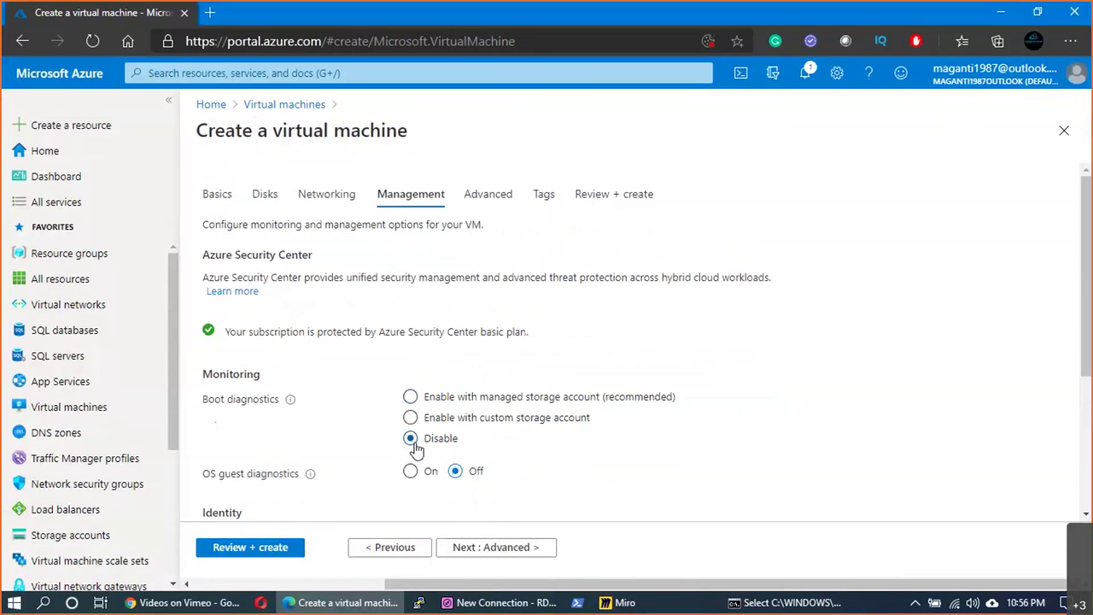
pyautogui.click(487, 551)
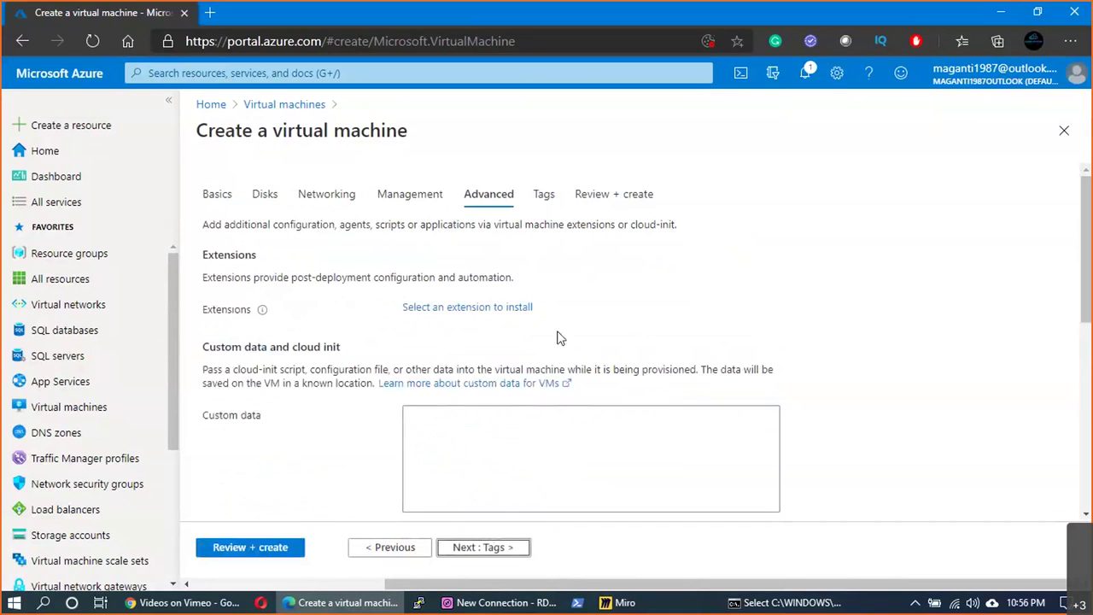
# Step: Leave the tags empty, validate the configuration and create the virtual machine
pyautogui.click(514, 552)
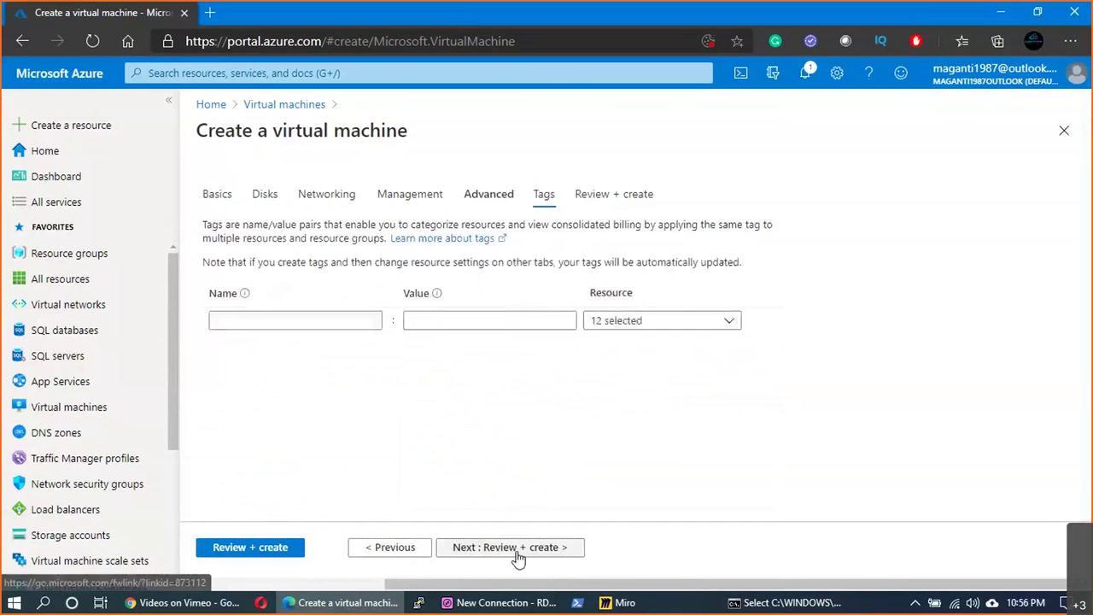
pyautogui.click(516, 551)
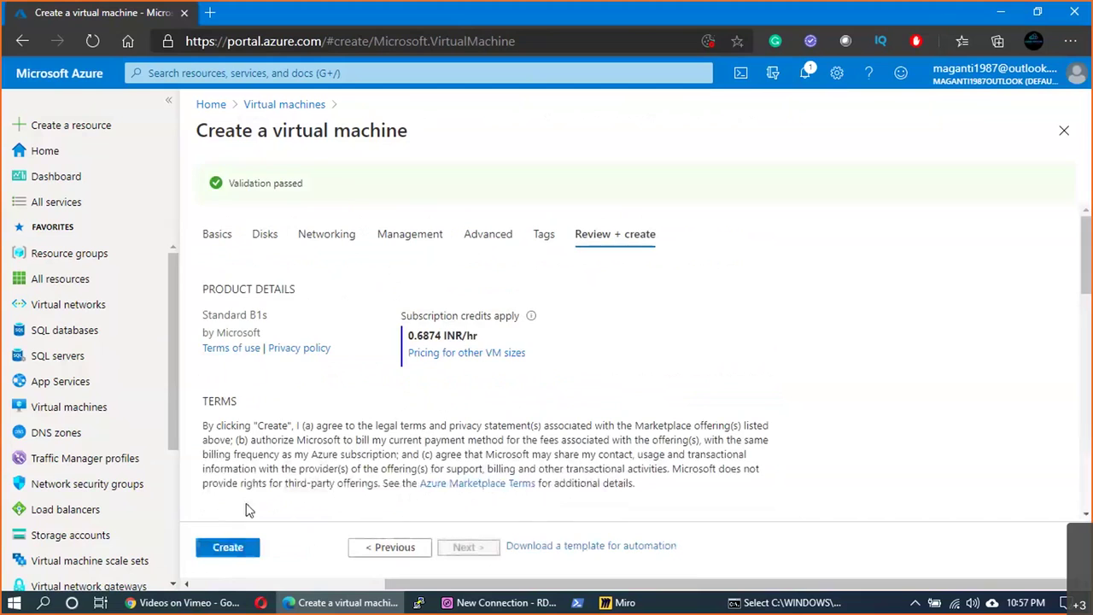
pyautogui.click(229, 549)
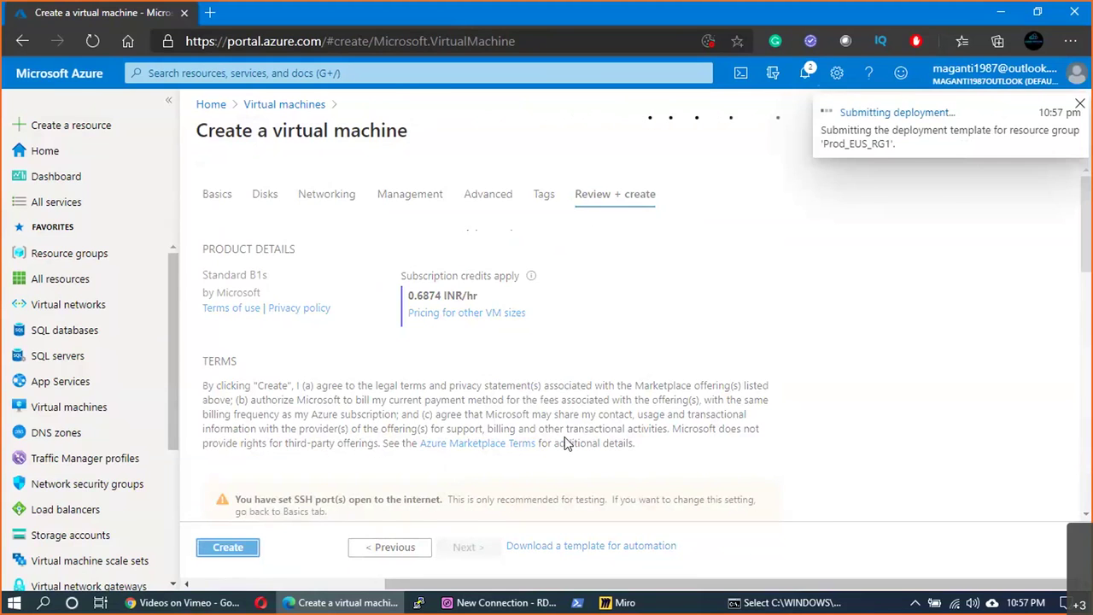
# Step: Switch to Miro and add the label "EUS - Region under : PROD_EUS_RG1" below the outer box around both VNETs
pyautogui.hotkey('alt', 'Tab')
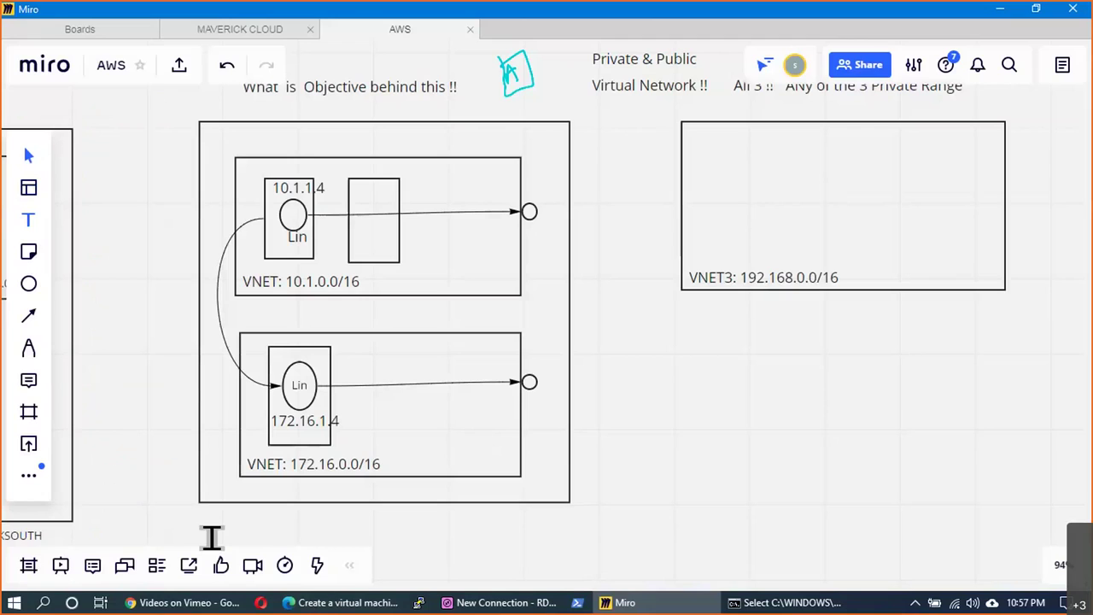
pyautogui.click(215, 524)
pyautogui.write('EUS Region under : PROD_EUS_RG1')
pyautogui.click(497, 536)
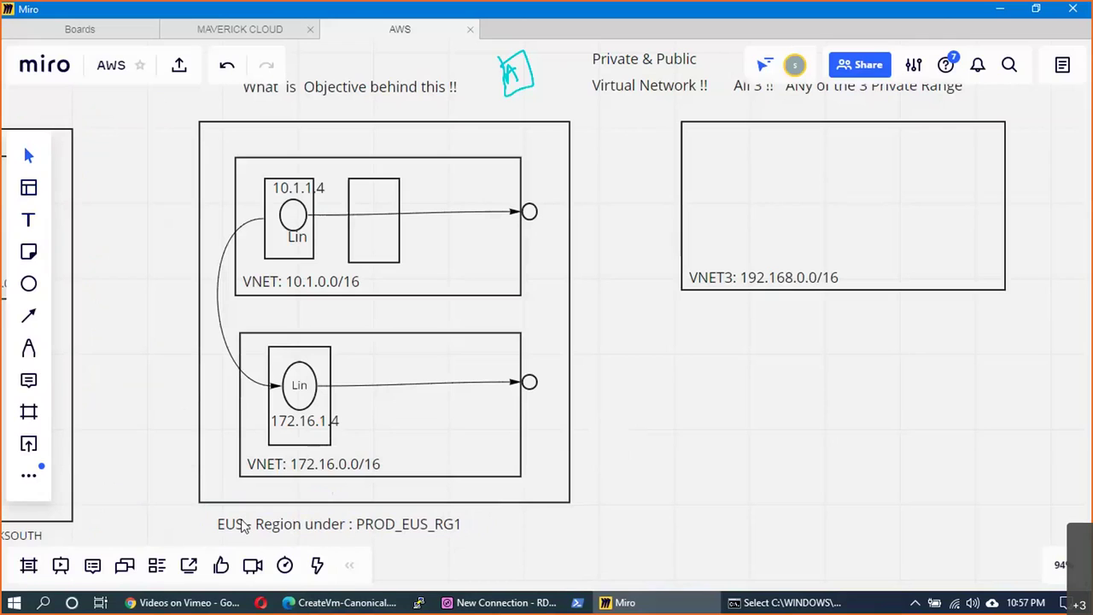
pyautogui.click(244, 536)
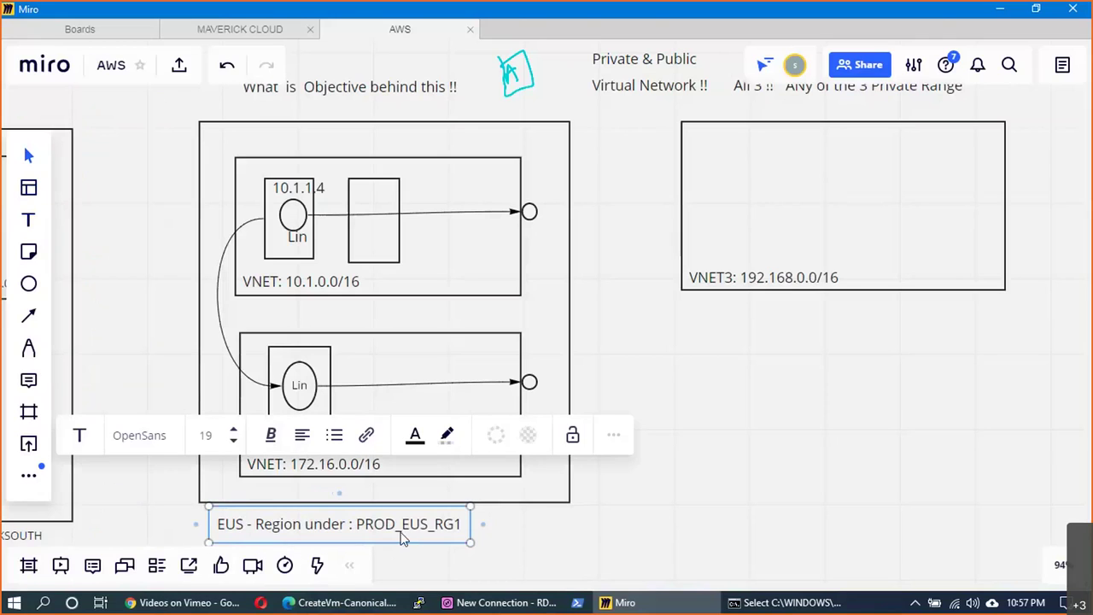
# Step: Add the label "PROD_WEB:10.1.1.0/24" above the first subnet box in the 10.1.0.0/16 VNET and extend the VNET box upward around it
pyautogui.click(284, 284)
pyautogui.click(292, 247)
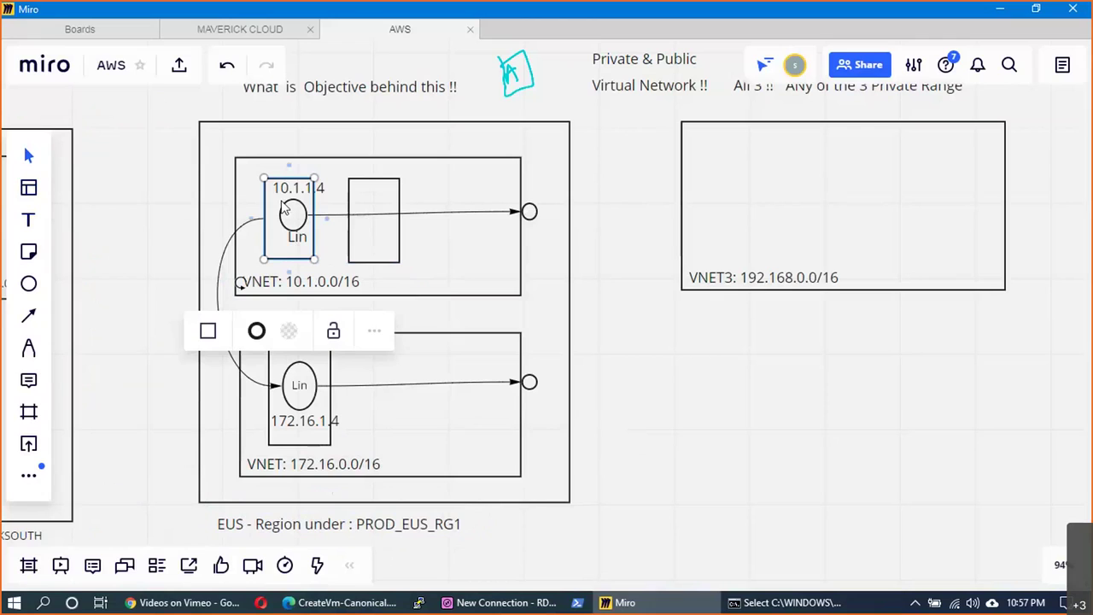
pyautogui.click(291, 213)
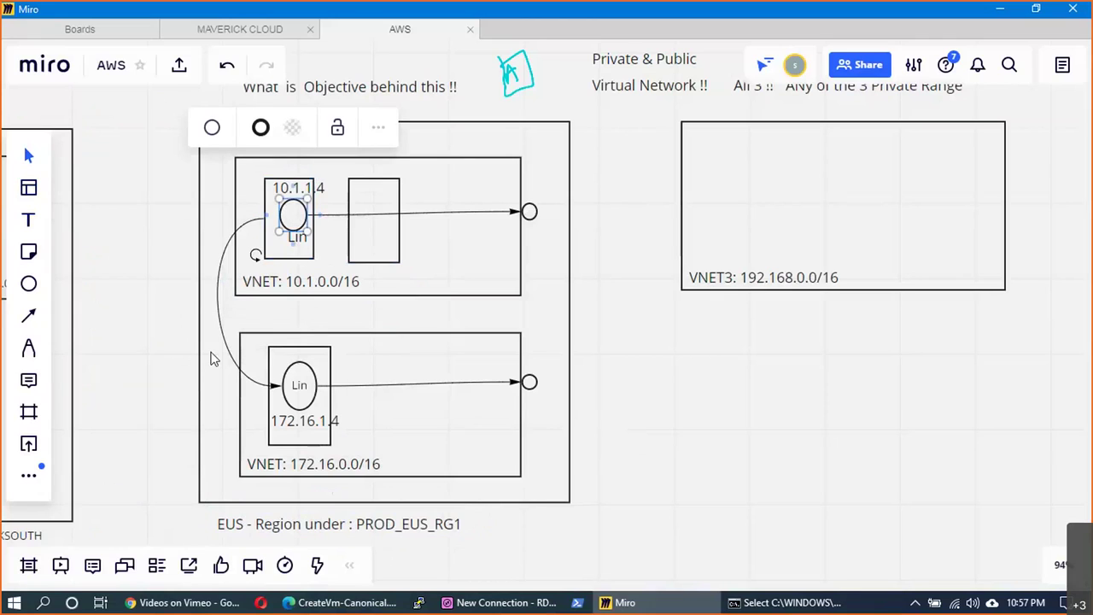
pyautogui.click(27, 222)
pyautogui.click(254, 170)
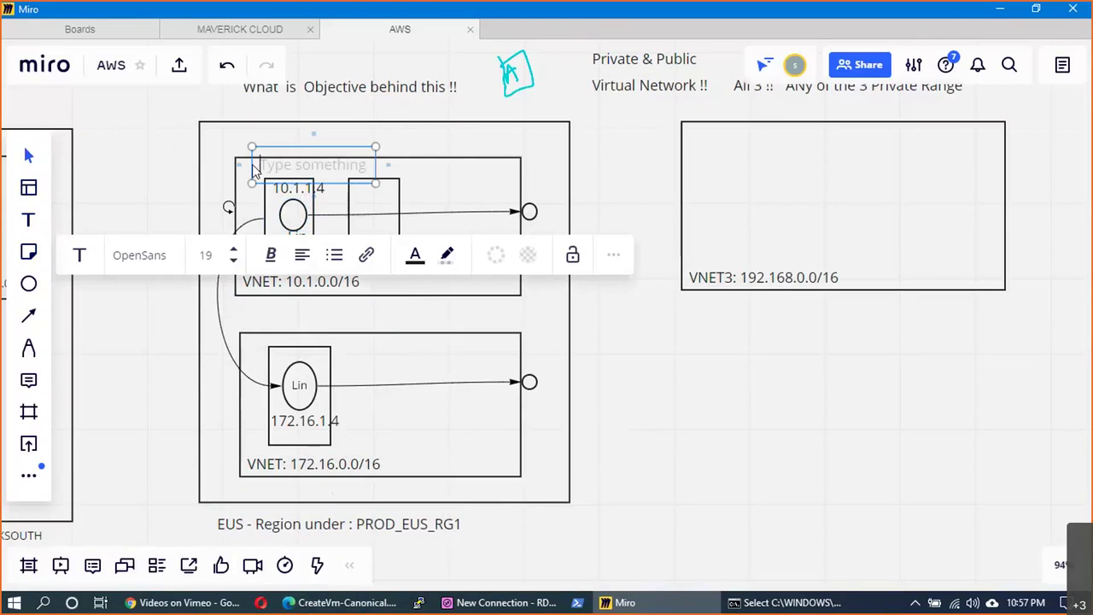
pyautogui.write('PROD_')
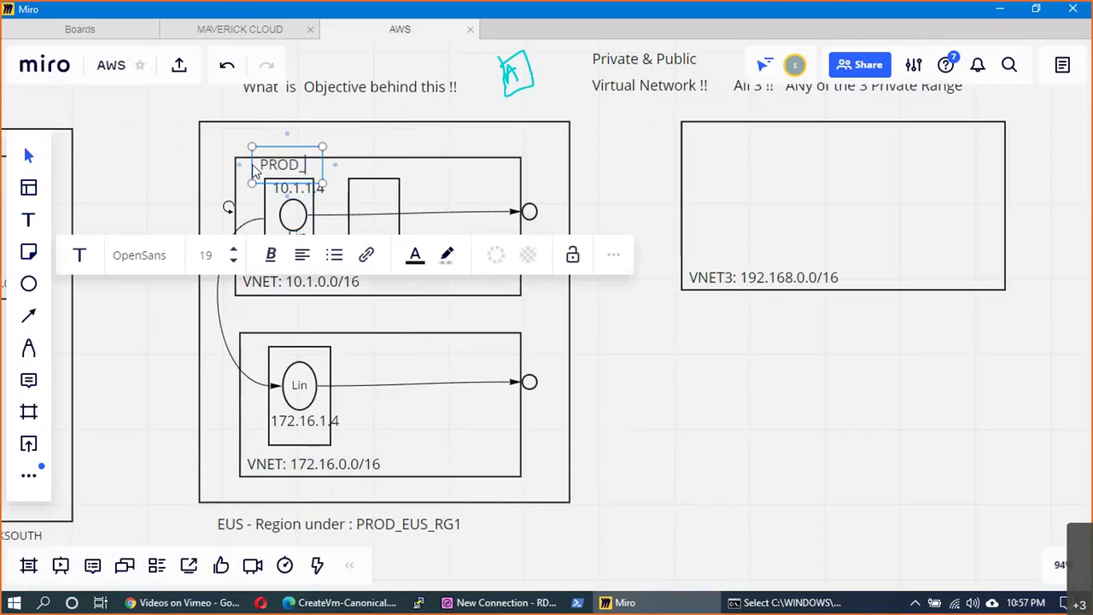
pyautogui.write('WEB:10.1.1.0/24')
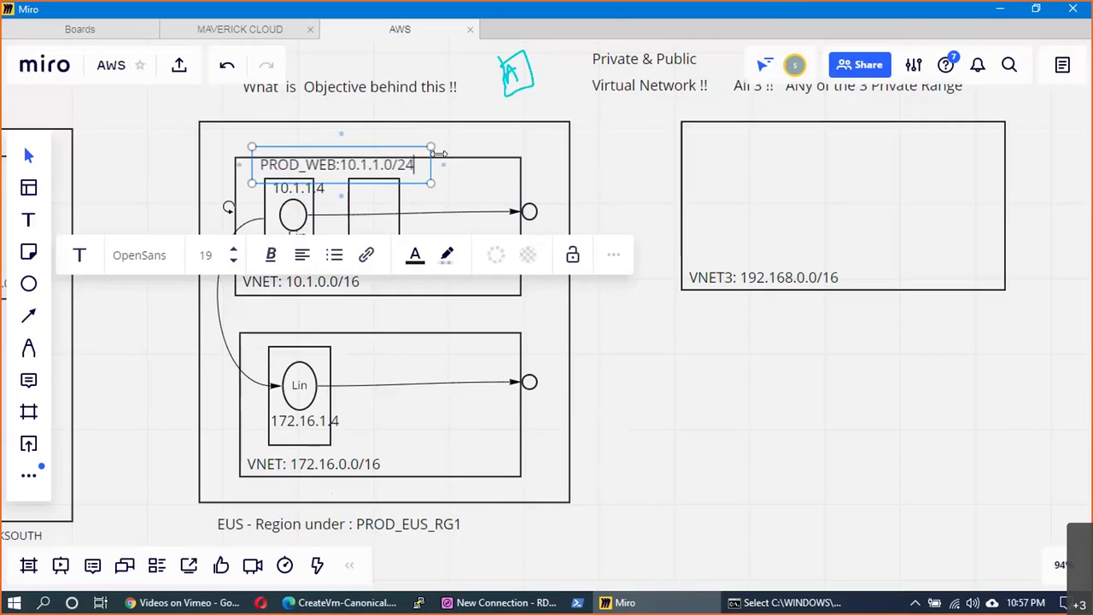
pyautogui.click(439, 154)
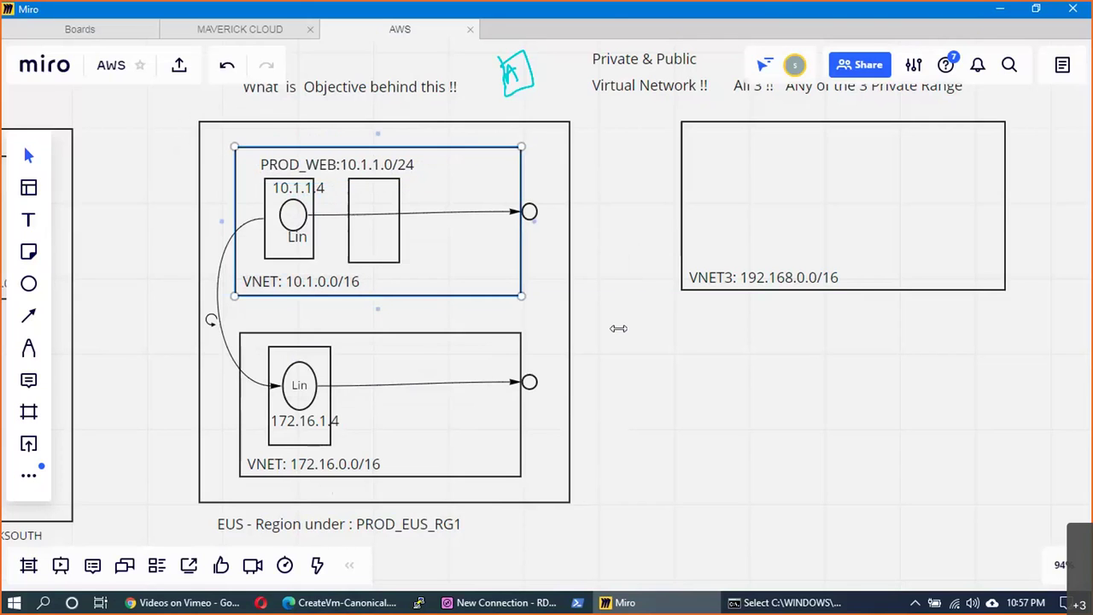
pyautogui.click(711, 502)
# Step: Switch to the Azure portal and start creating another virtual machine in the existing resource group Prod_EUS_RG1
pyautogui.hotkey('alt', 'Tab')
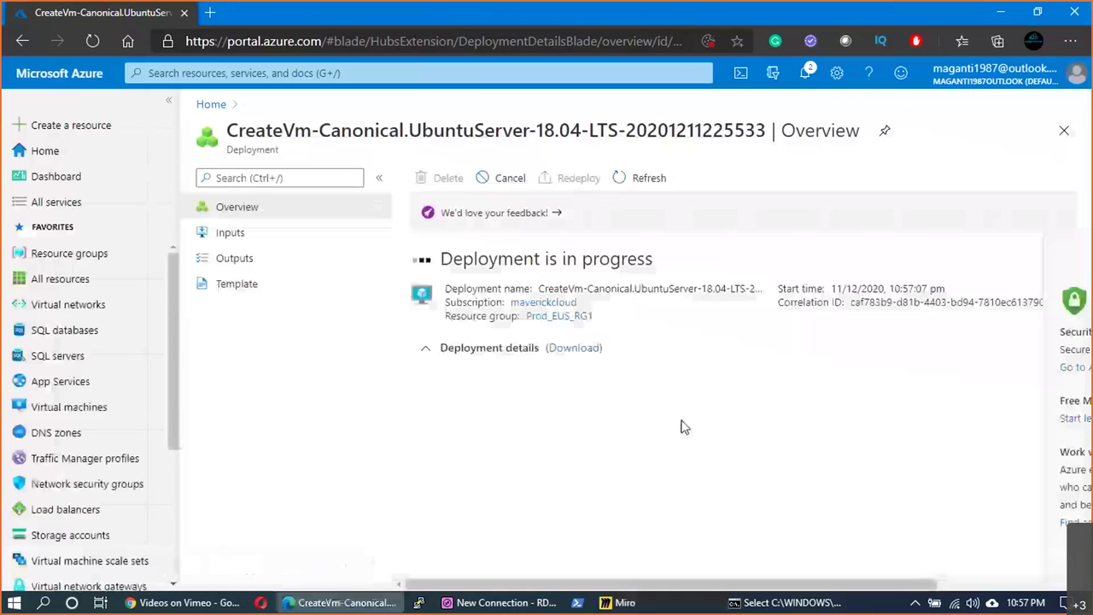
pyautogui.click(36, 407)
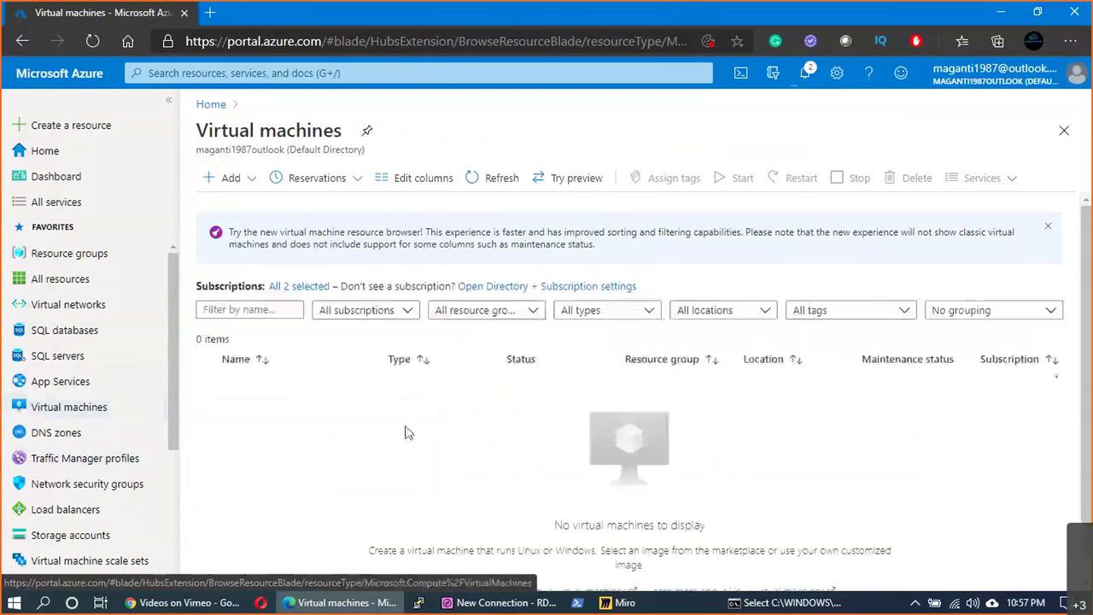
pyautogui.click(251, 177)
pyautogui.click(256, 206)
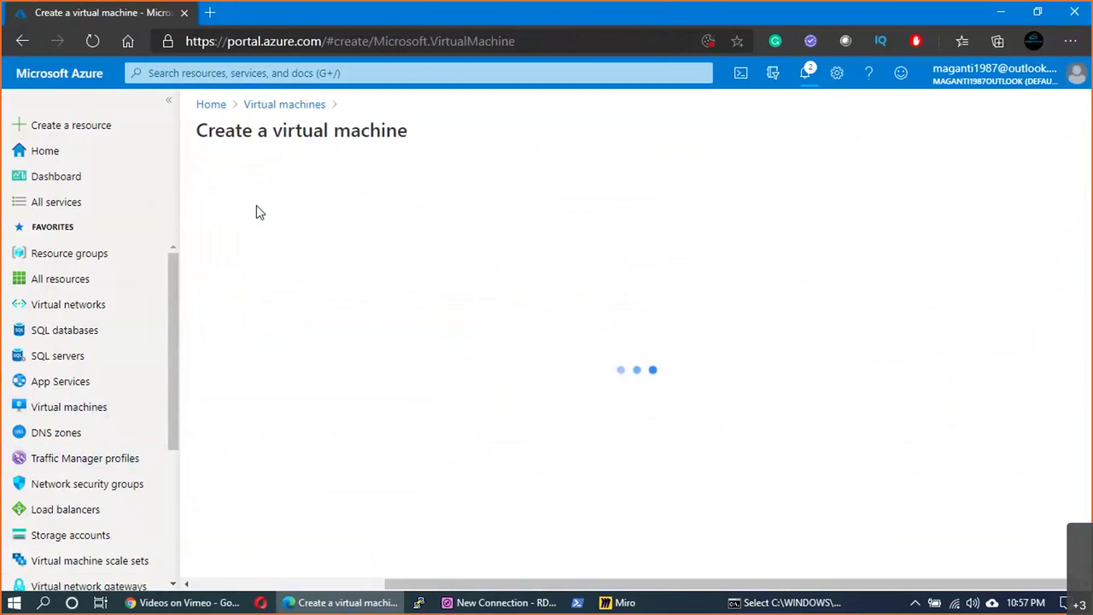
pyautogui.click(527, 386)
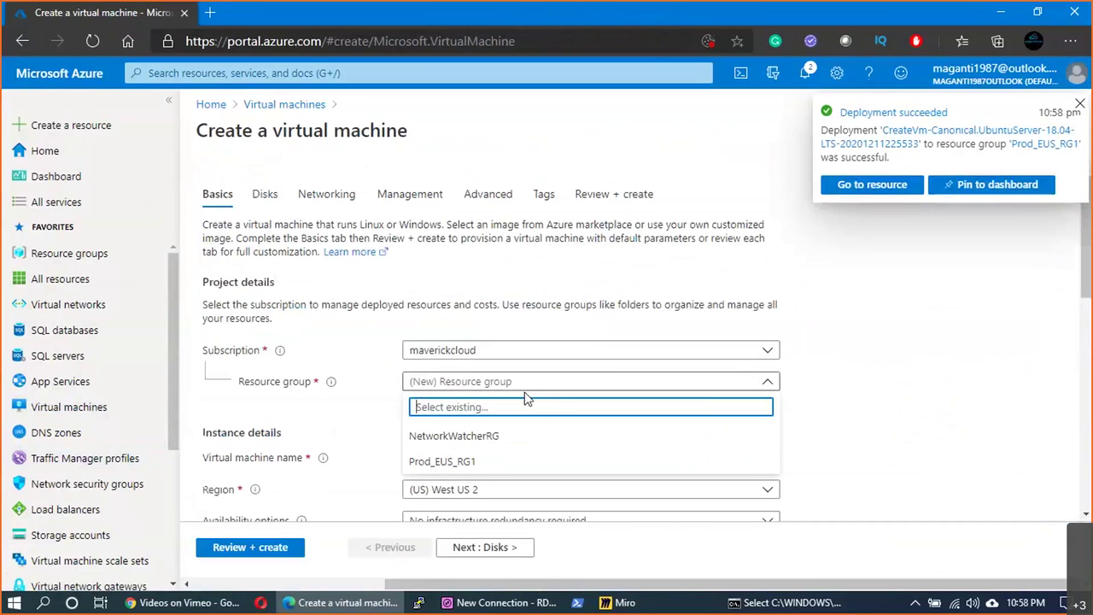
pyautogui.click(461, 459)
# Step: Name the virtual machine eusvnet2vm1
pyautogui.click(470, 456)
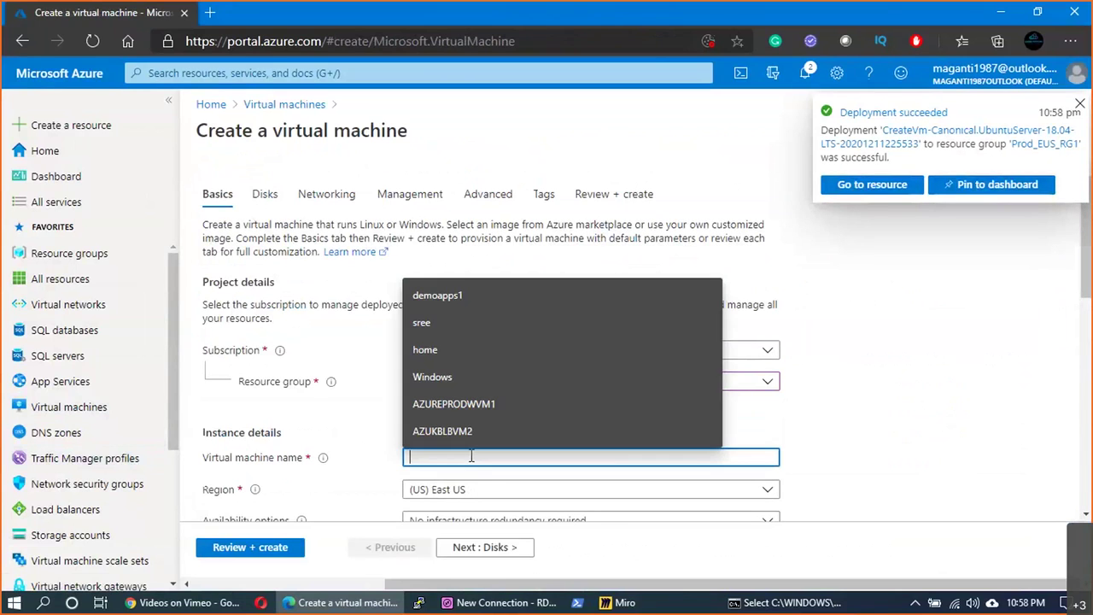
pyautogui.write('eu')
pyautogui.write('vmd')
pyautogui.press('BackSpace')
pyautogui.press('BackSpace')
pyautogui.write('net2vm1')
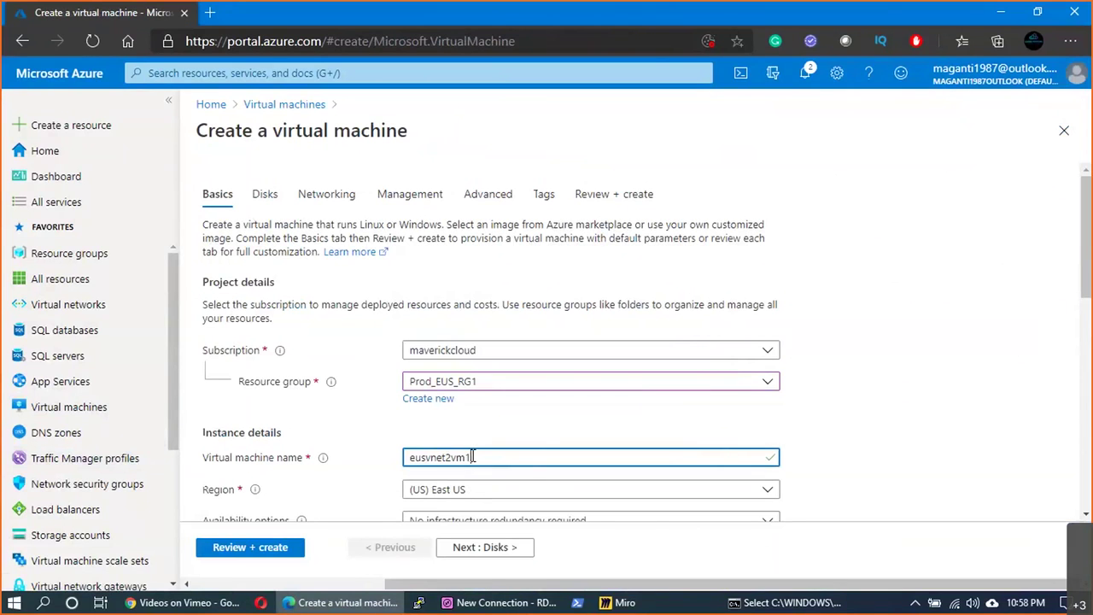
# Step: Set the SSH public key source to an existing key stored in Azure and choose the stored key eusprodkeys
pyautogui.scroll(-3, 478, 444)
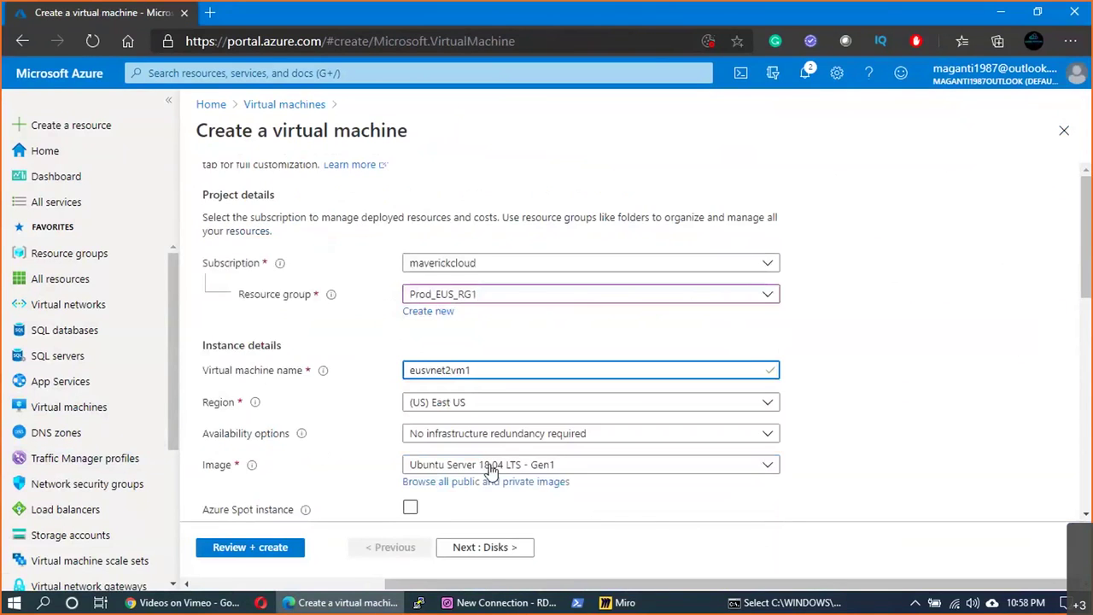
pyautogui.scroll(-2, 483, 438)
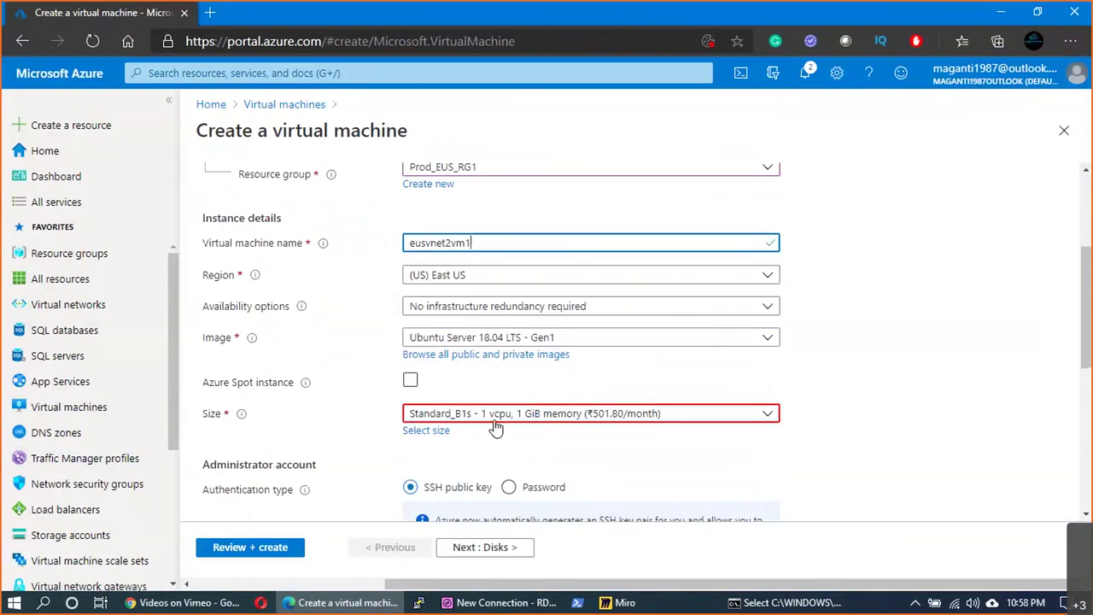
pyautogui.scroll(-4, 478, 448)
pyautogui.click(479, 459)
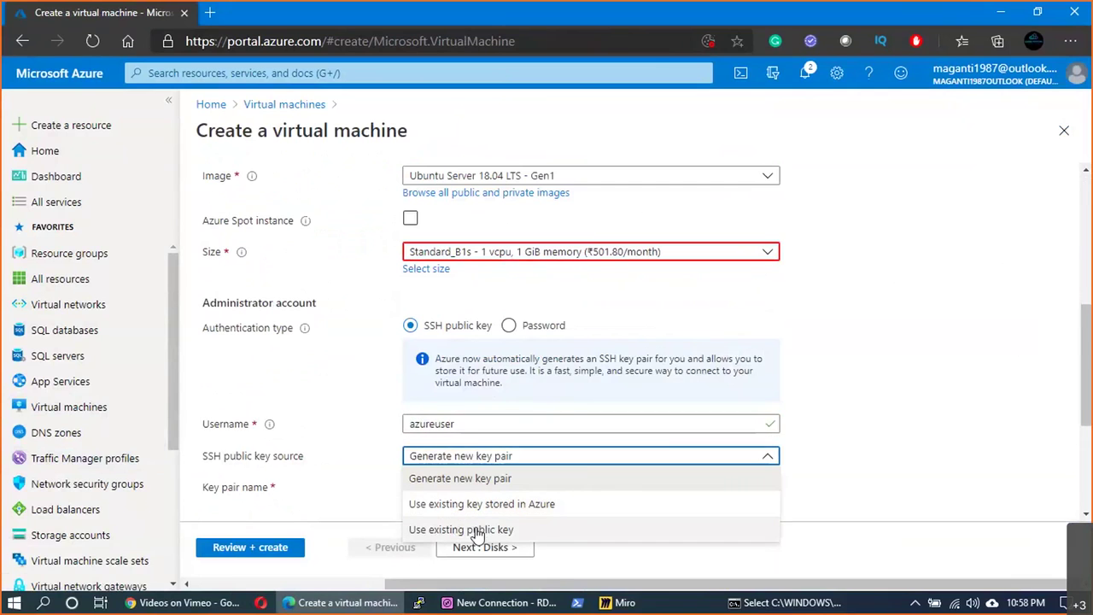
pyautogui.click(479, 503)
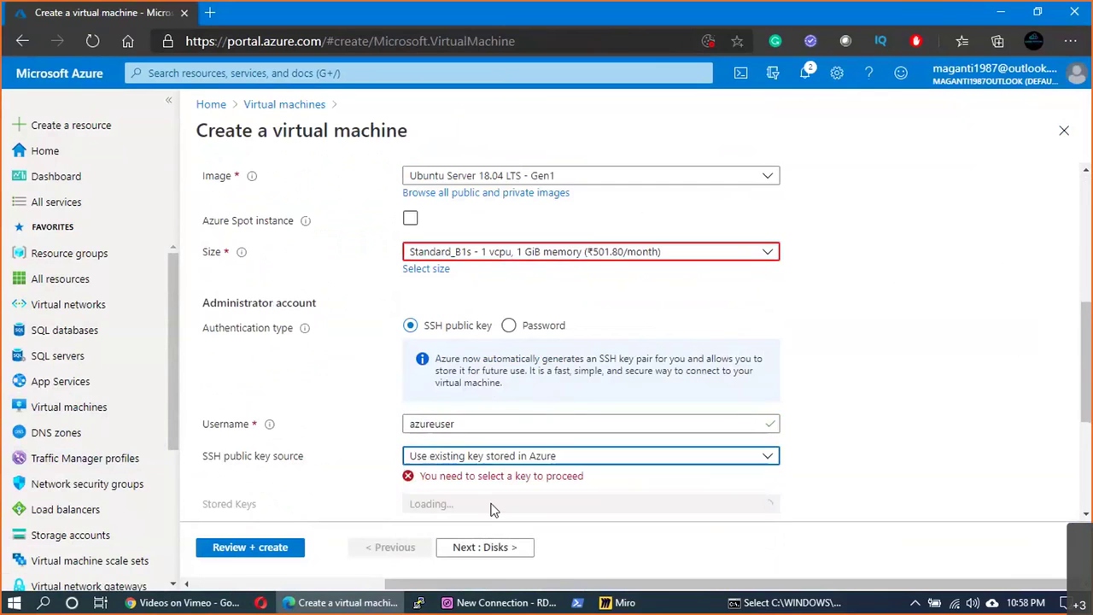
pyautogui.scroll(-4, 538, 359)
pyautogui.click(542, 344)
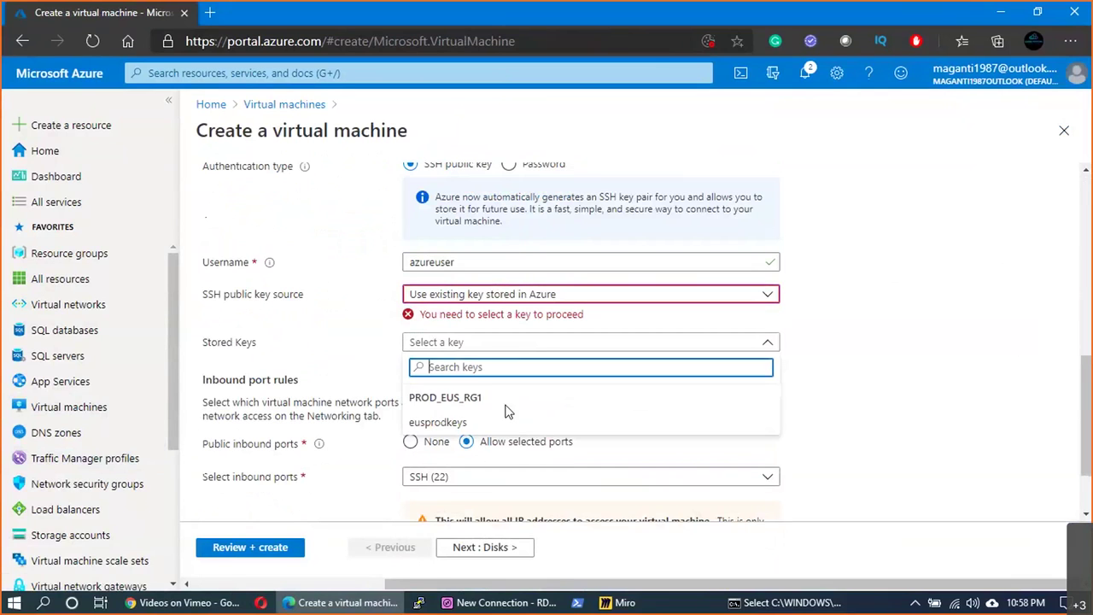
pyautogui.click(446, 419)
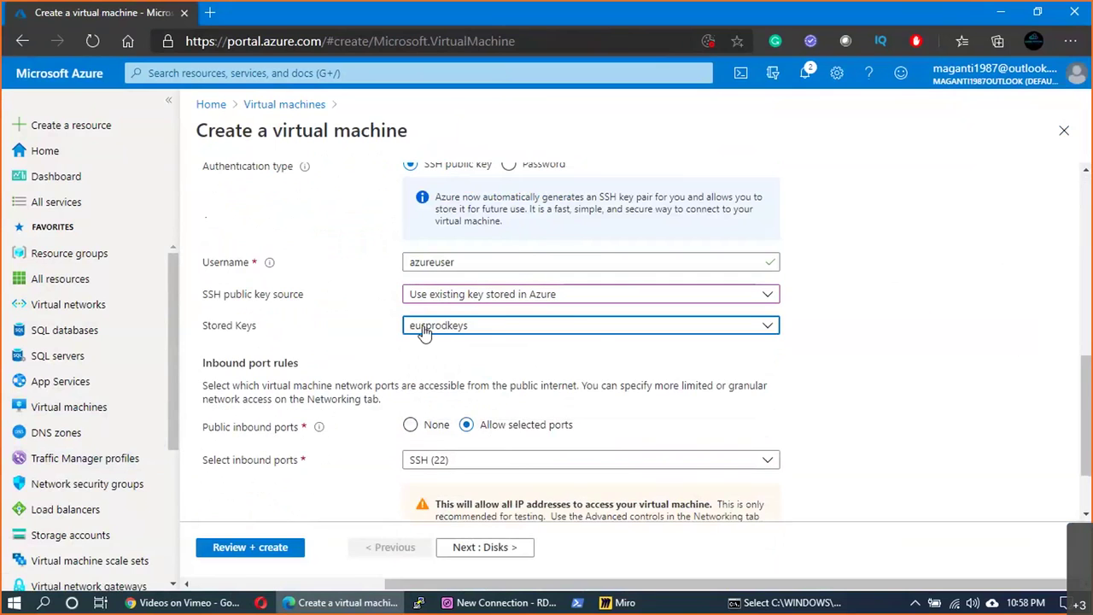
# Step: Keep the default inbound port and disk settings, and place the machine in VNET2 with subnet SUB1 (172.16.1.0/24)
pyautogui.scroll(-1, 480, 478)
pyautogui.click(478, 547)
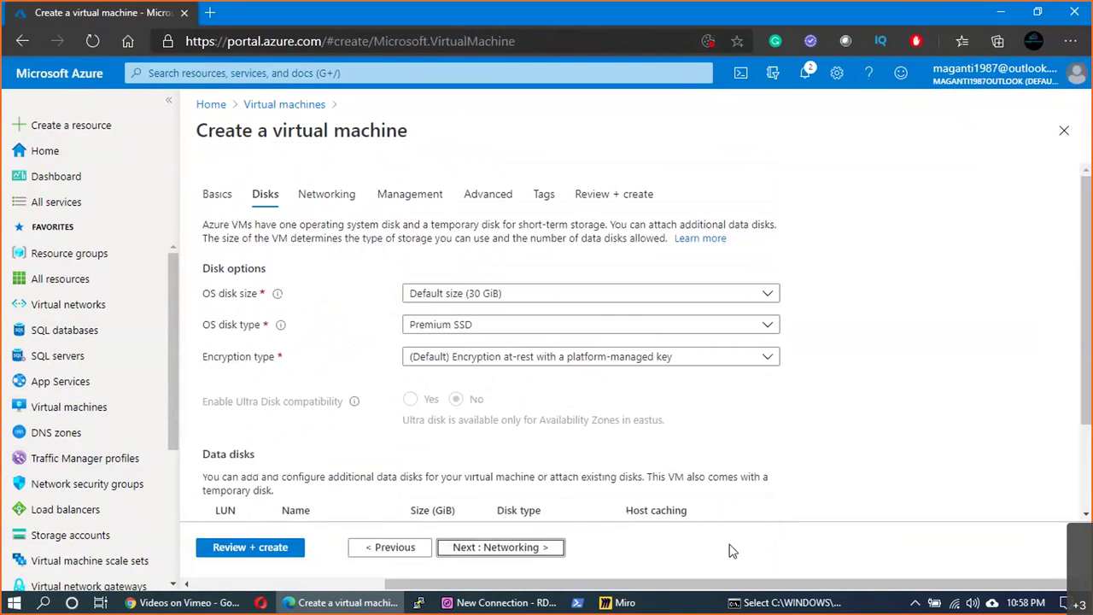
pyautogui.click(507, 548)
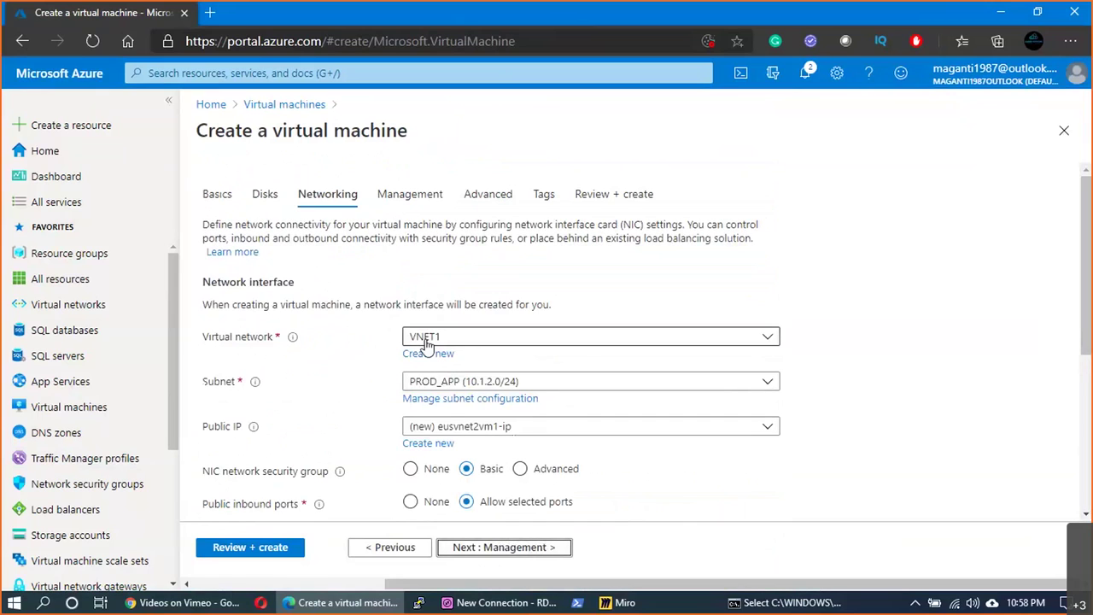
pyautogui.click(438, 338)
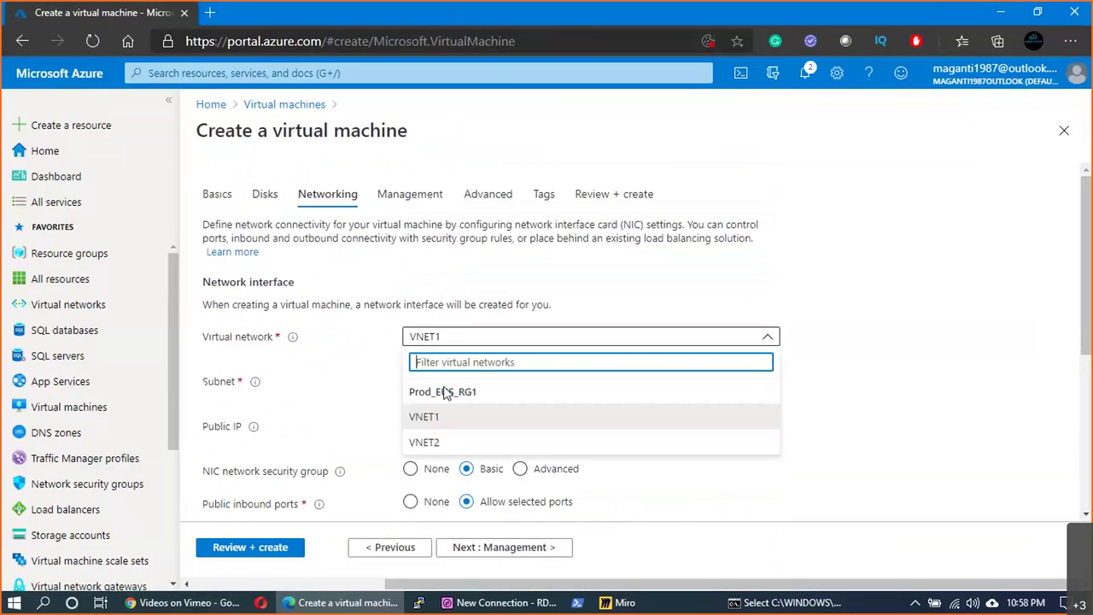
pyautogui.click(450, 444)
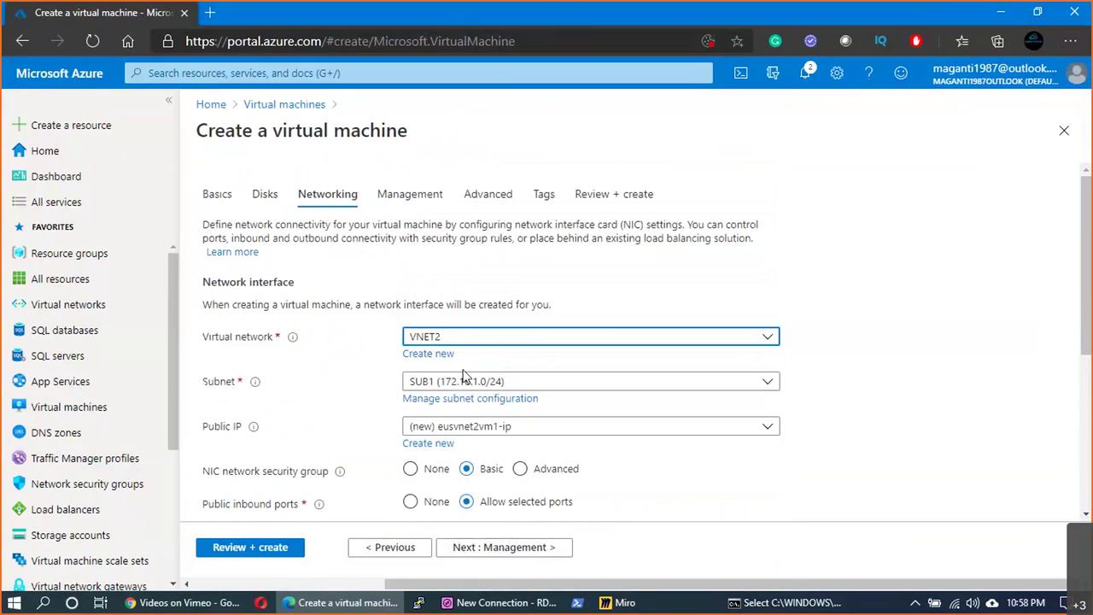
pyautogui.click(478, 340)
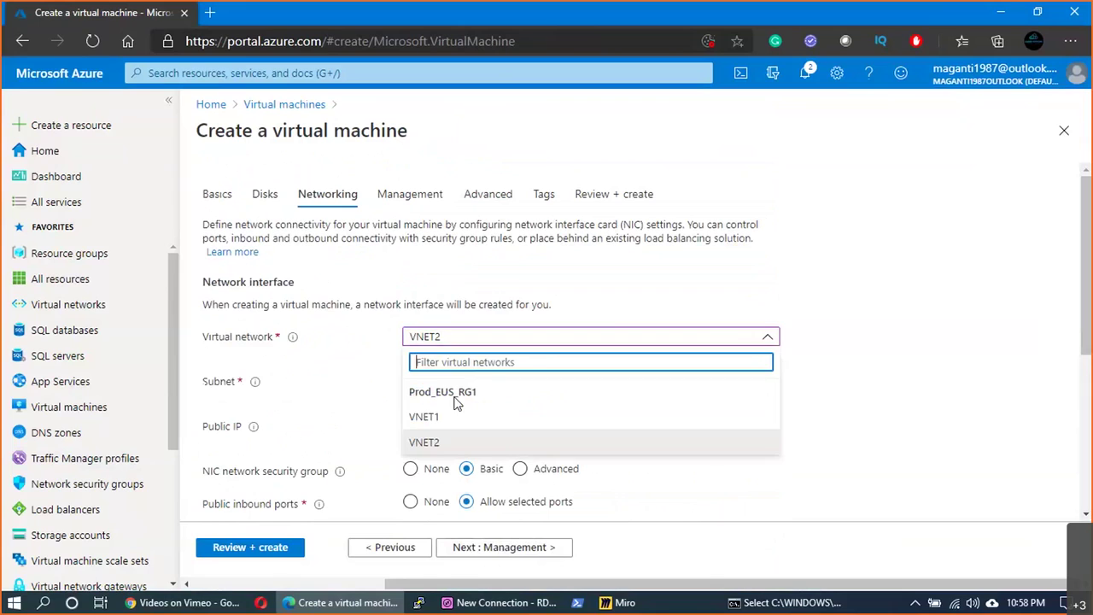
pyautogui.click(359, 399)
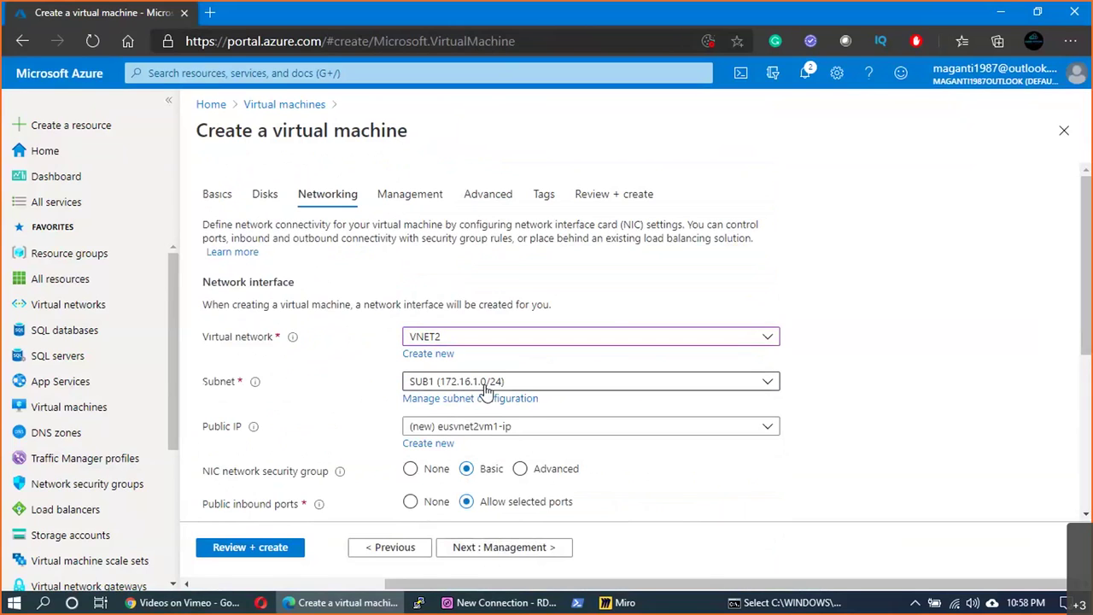
# Step: Check the lower VNET's machine address label in the Miro diagram, and return to the Azure portal
pyautogui.click(618, 602)
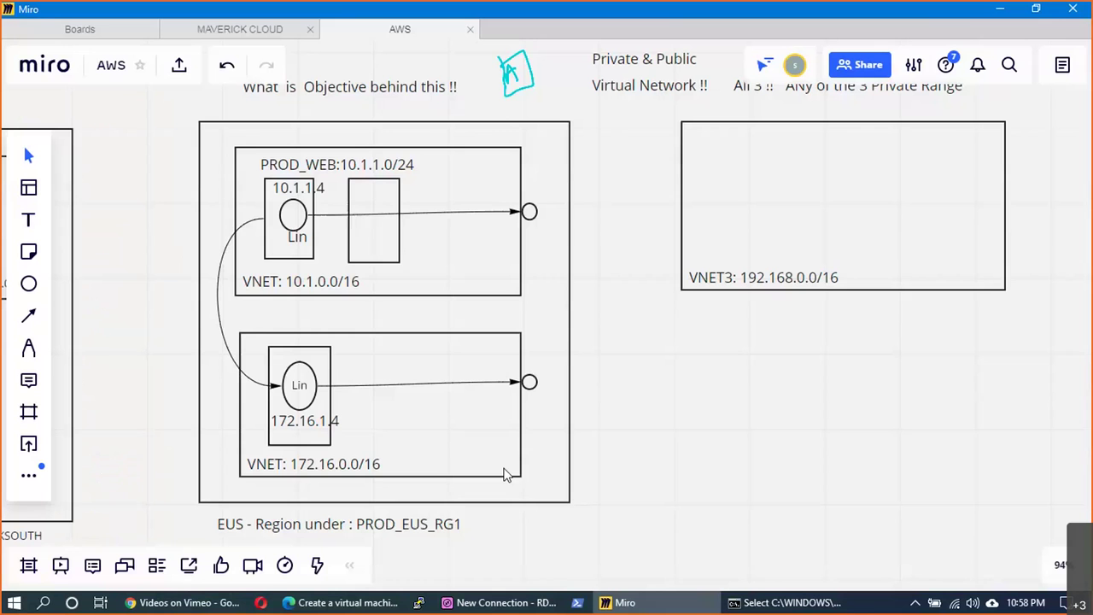
pyautogui.click(320, 434)
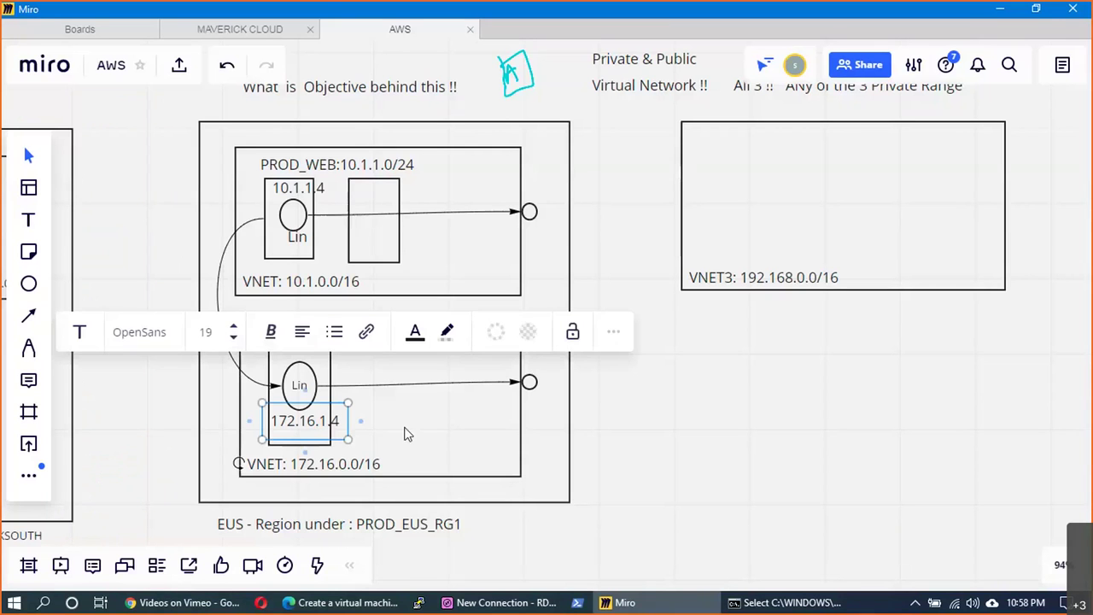
pyautogui.click(337, 602)
# Step: Accept the remaining networking settings and disable boot diagnostics in the management settings
pyautogui.scroll(-3, 646, 474)
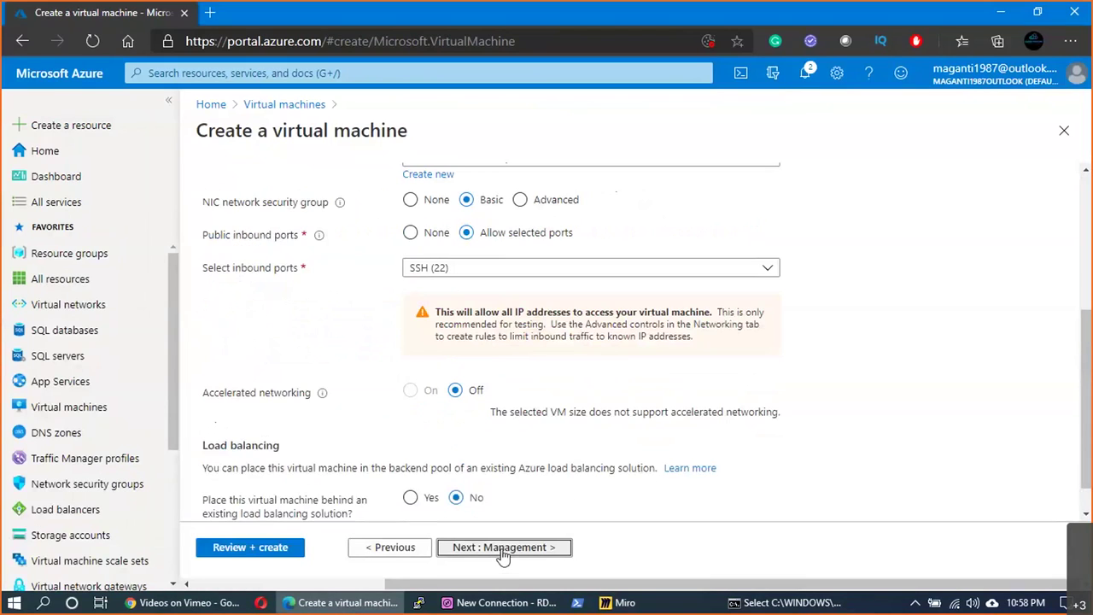
pyautogui.click(502, 553)
pyautogui.click(410, 438)
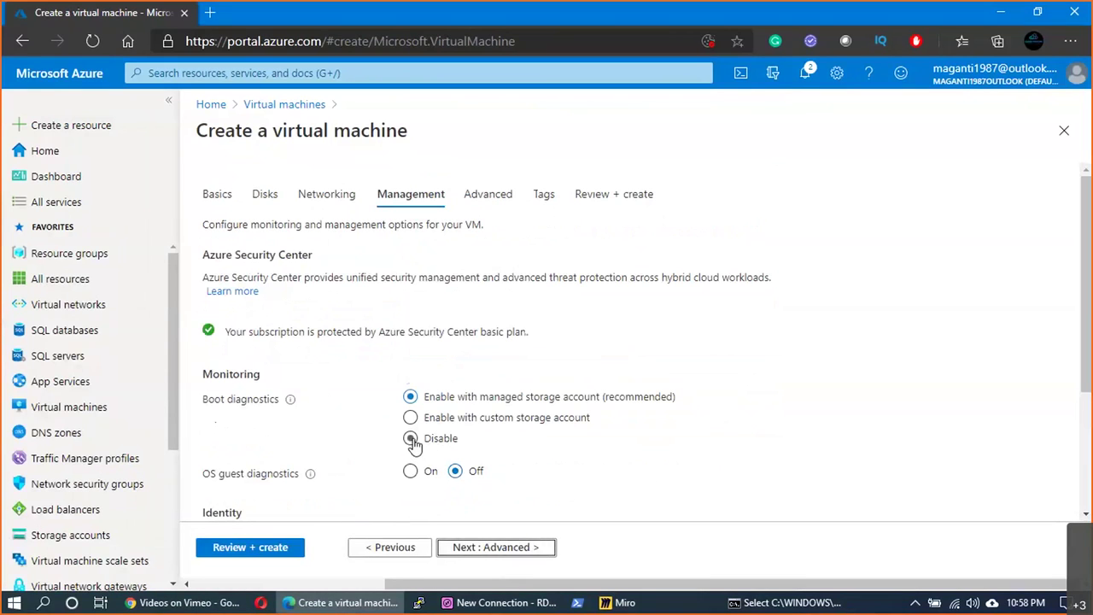
pyautogui.click(492, 551)
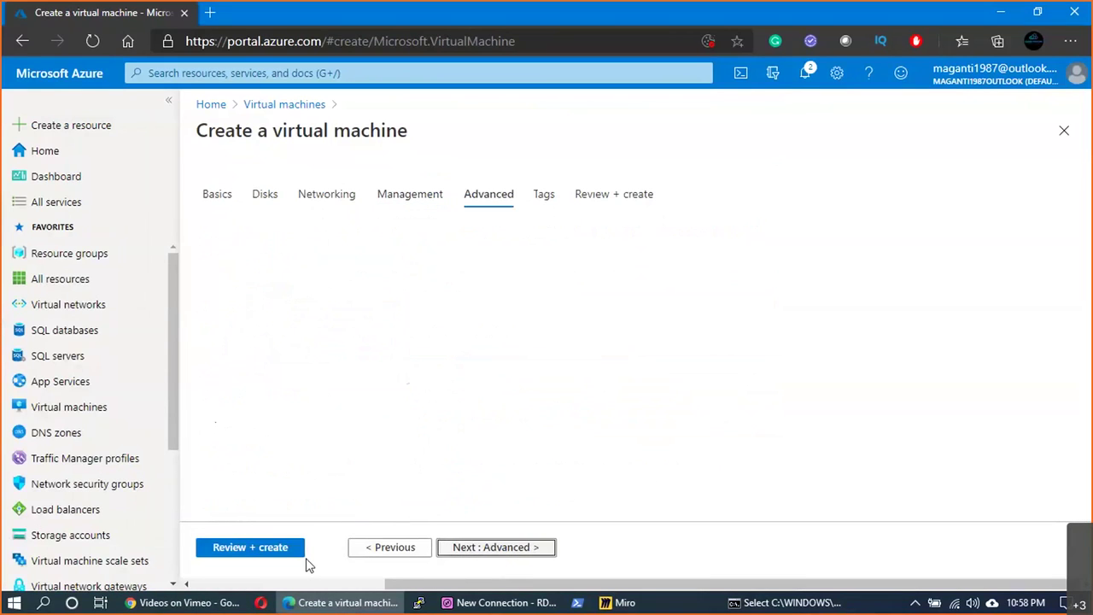
# Step: Validate the configuration and create the virtual machine
pyautogui.click(267, 555)
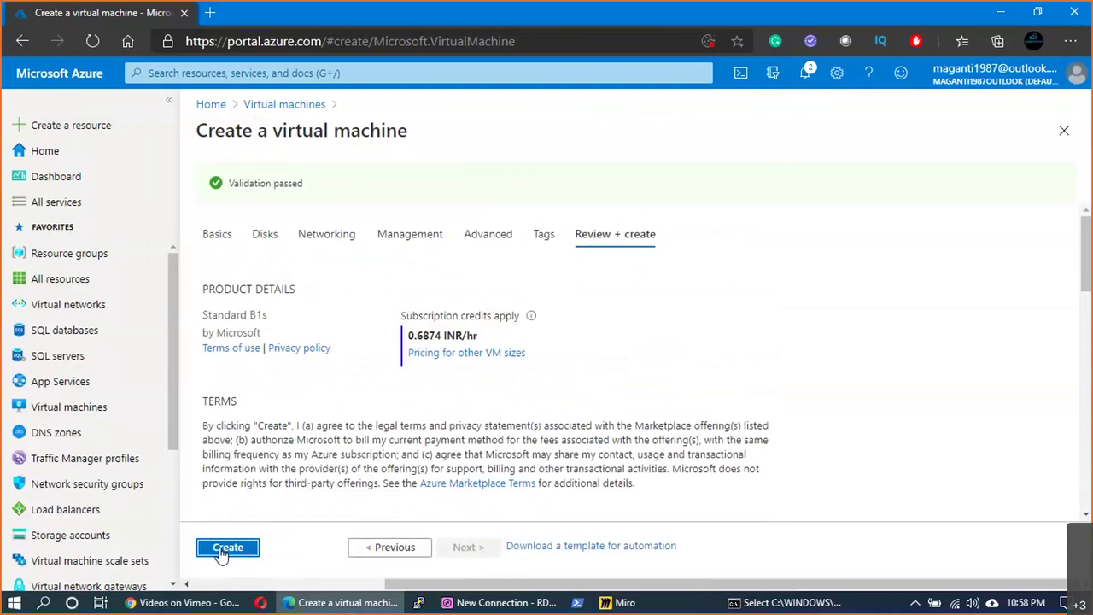
pyautogui.click(224, 549)
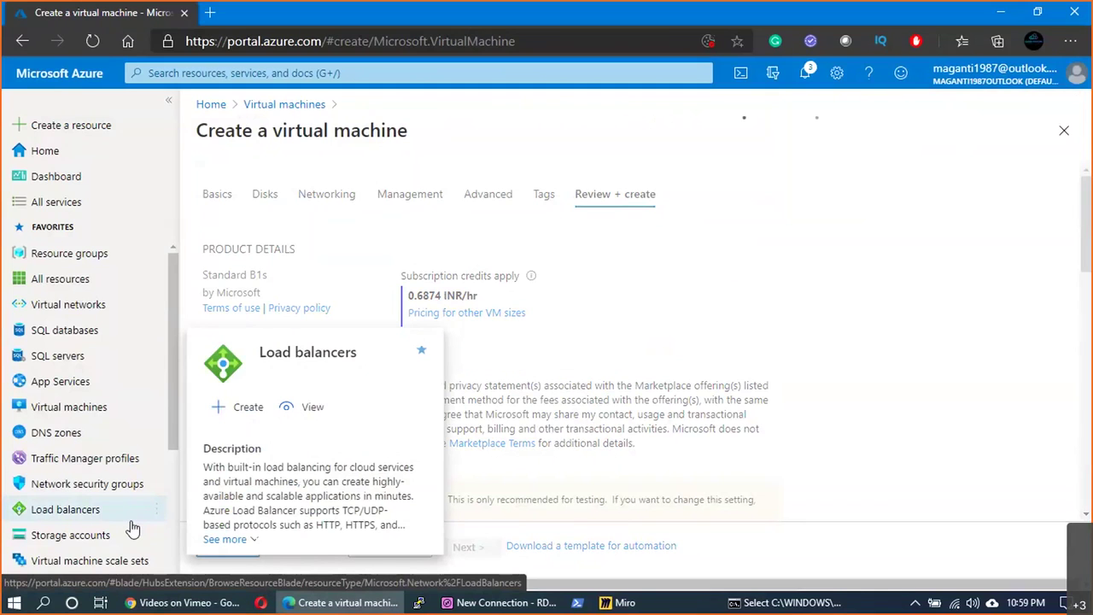
pyautogui.click(132, 525)
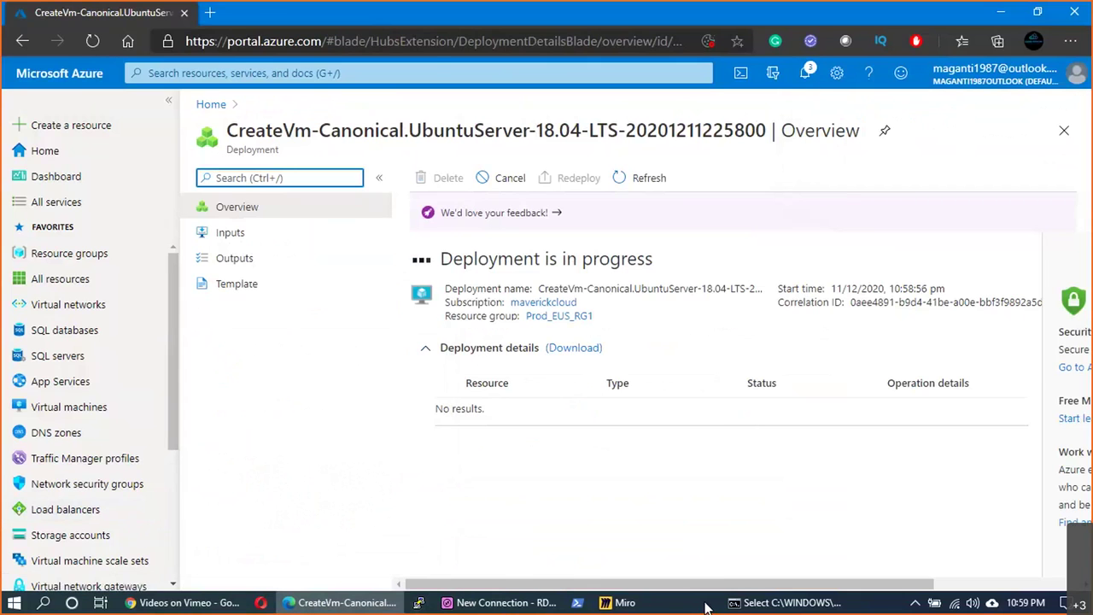
# Step: Open PuTTY, close the Backup and Sync welcome window, and begin the host name with azureuser@
pyautogui.press('super+d')
pyautogui.click(418, 602)
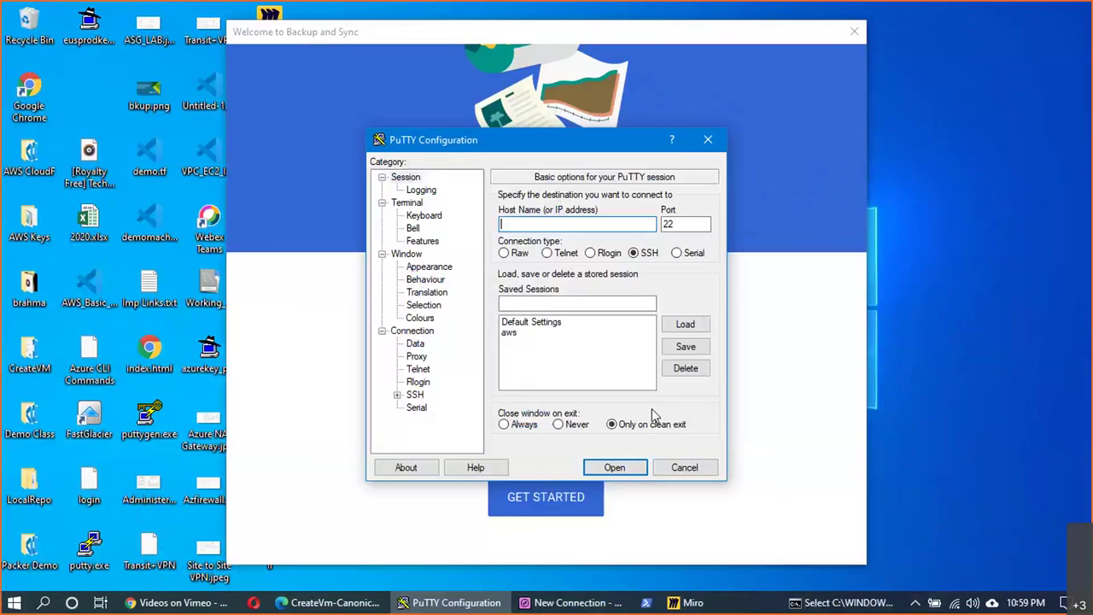
pyautogui.click(861, 35)
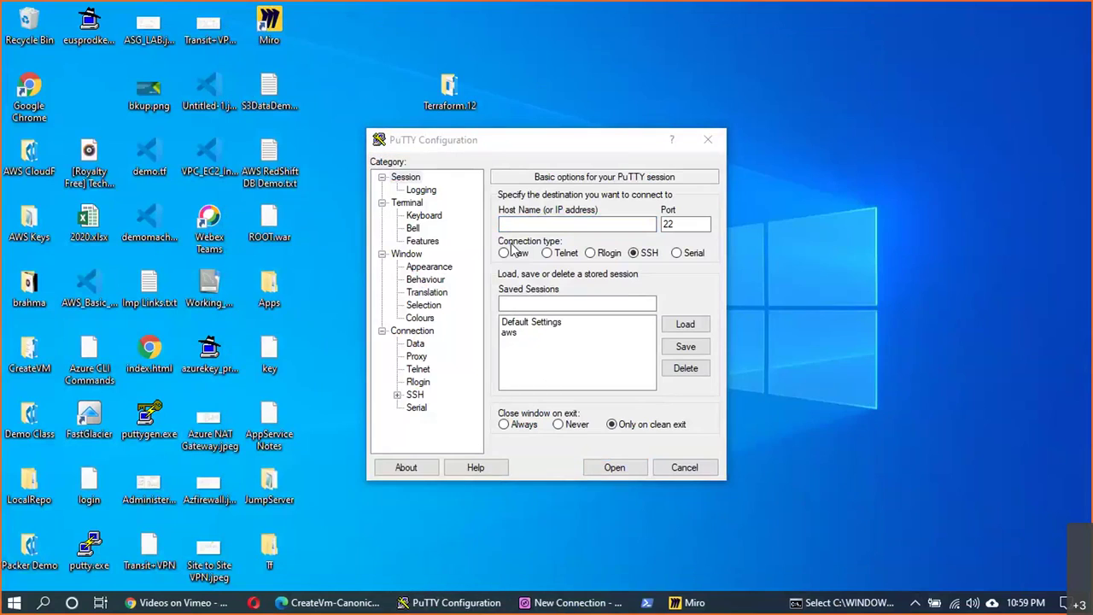
pyautogui.click(526, 225)
pyautogui.write('azure')
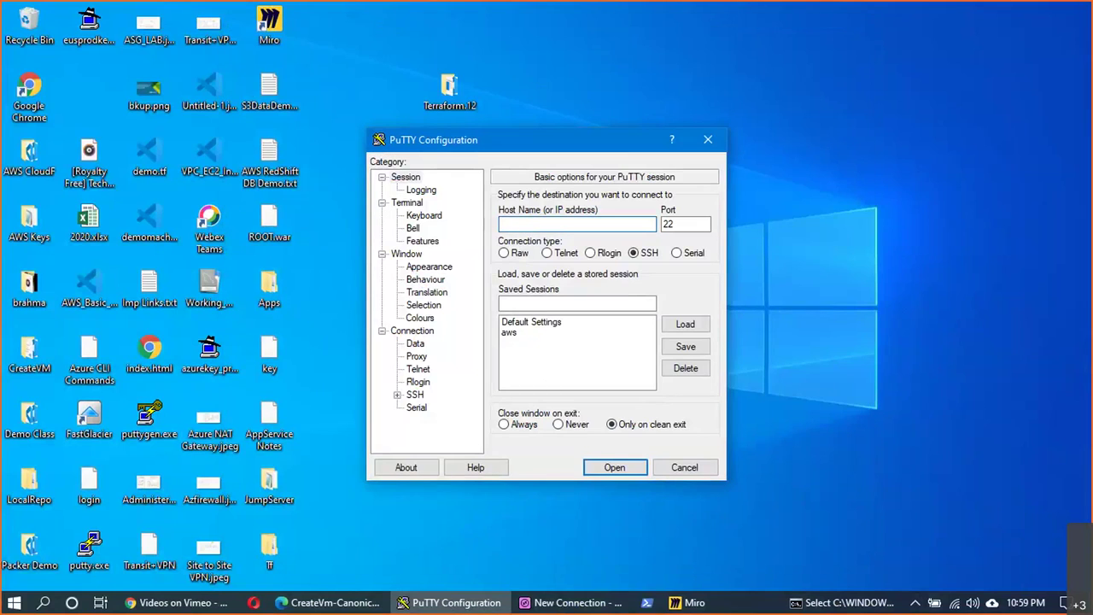
pyautogui.write('user@')
# Step: Open the overview of the eusvnet1vm1 virtual machine in the Azure portal and examine its networking properties
pyautogui.click(325, 603)
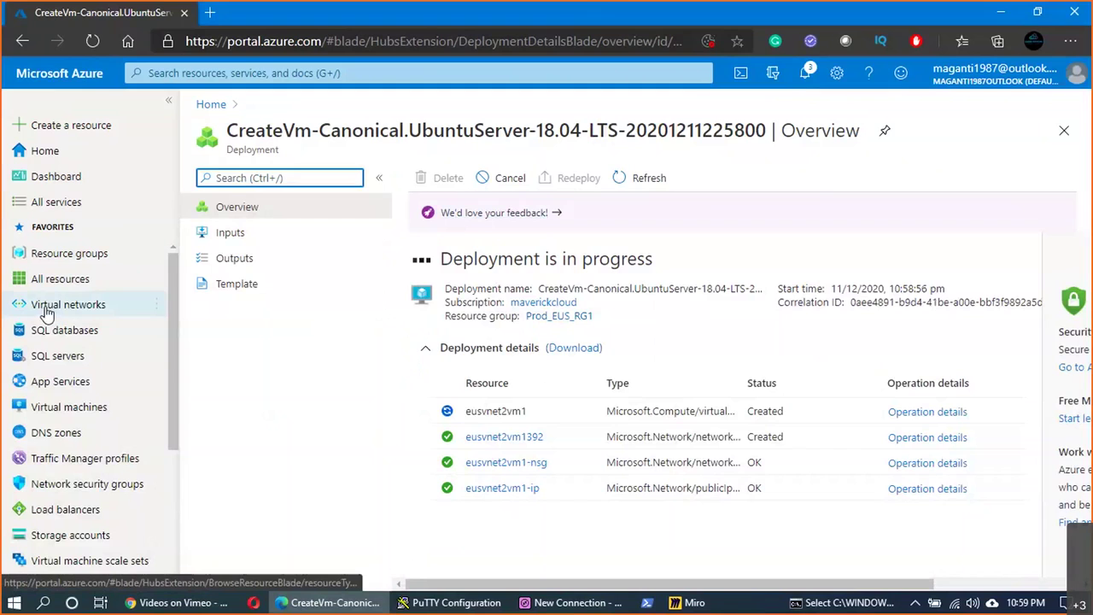
pyautogui.click(52, 414)
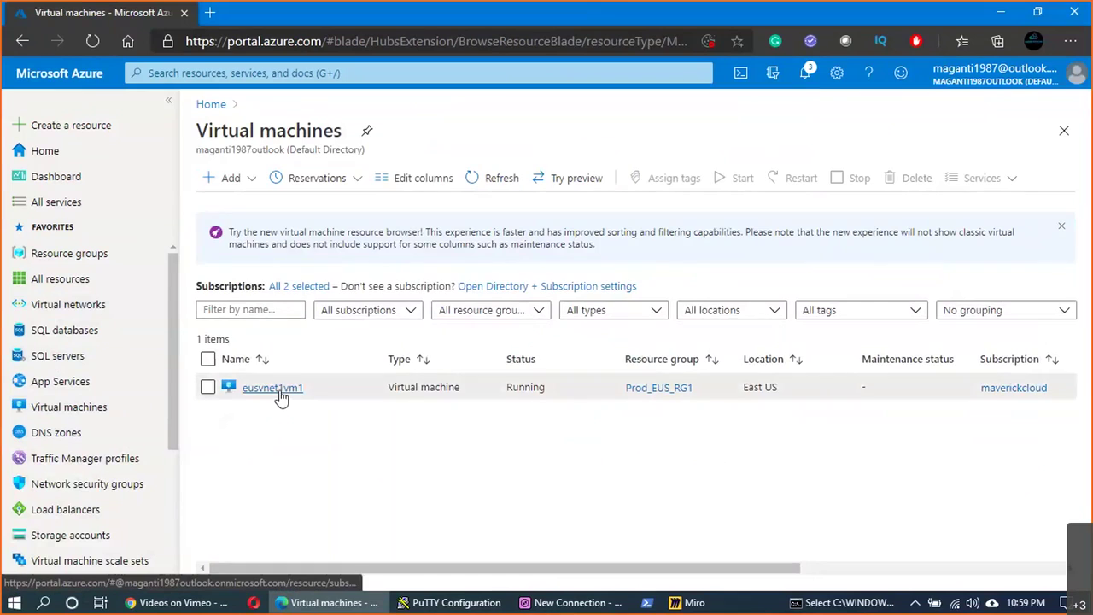
pyautogui.click(279, 391)
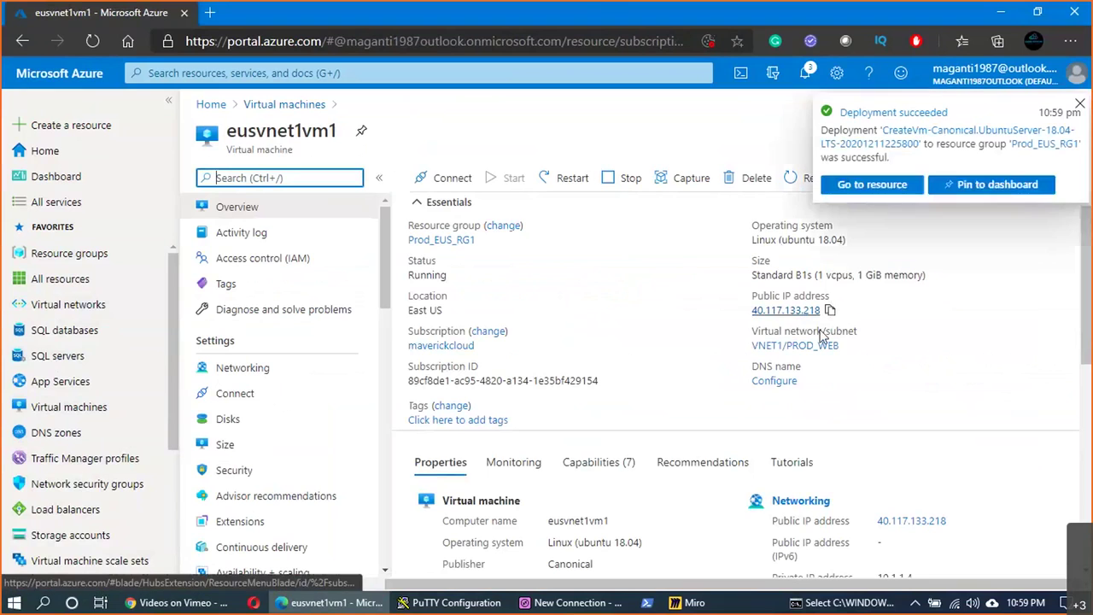
pyautogui.scroll(-2, 905, 452)
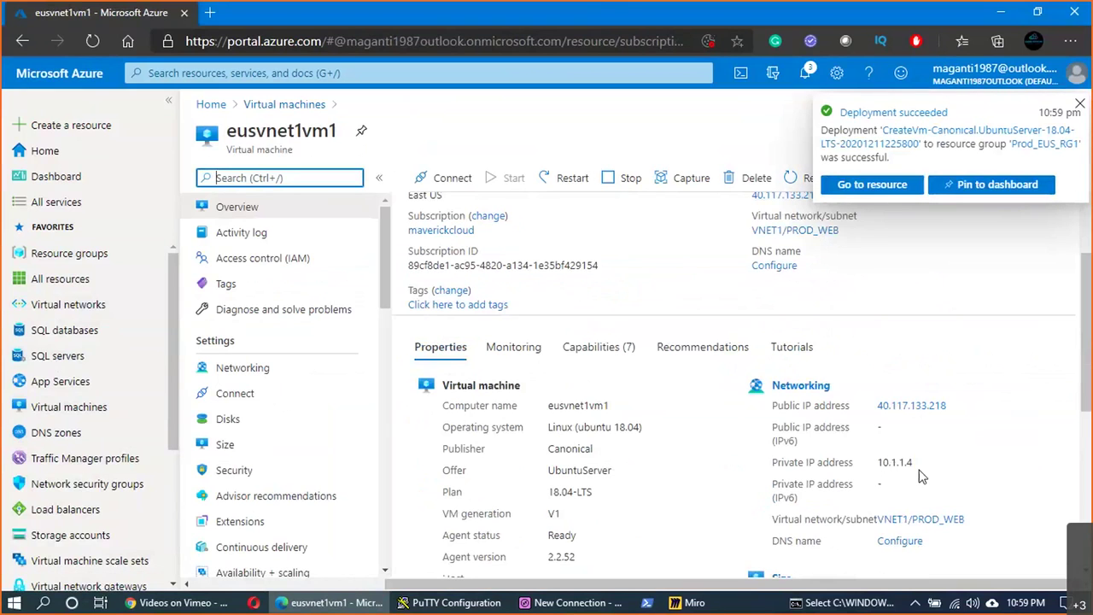
# Step: Compare the machine's private IP address with the upper VNET's machine label in the Miro diagram
pyautogui.hotkey('alt', 'Tab')
pyautogui.hotkey('alt', 'Tab')
pyautogui.hotkey('alt', 'Tab')
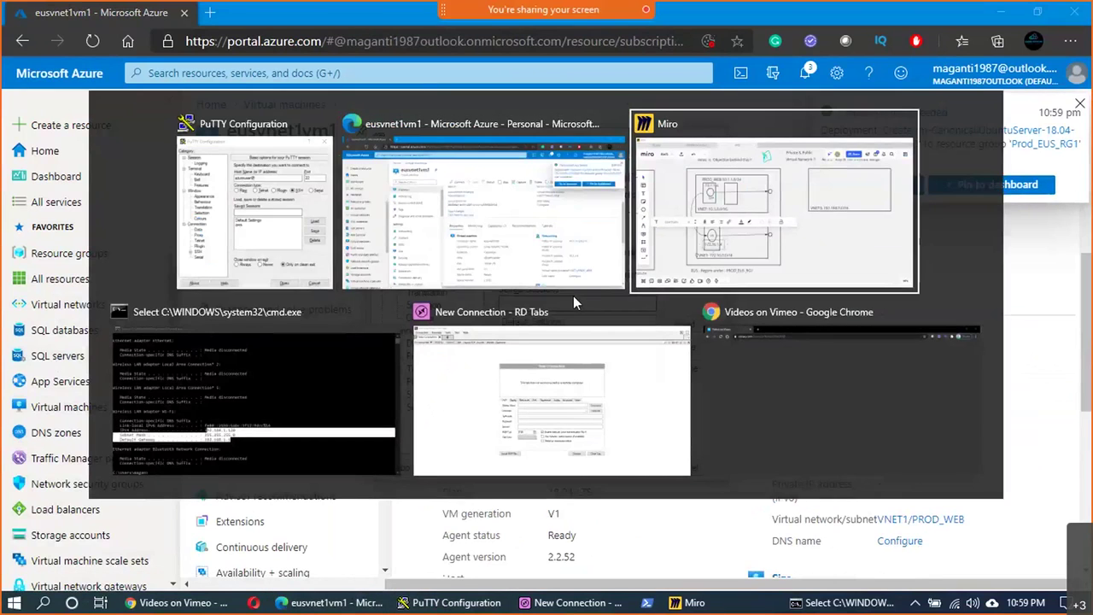
pyautogui.click(295, 190)
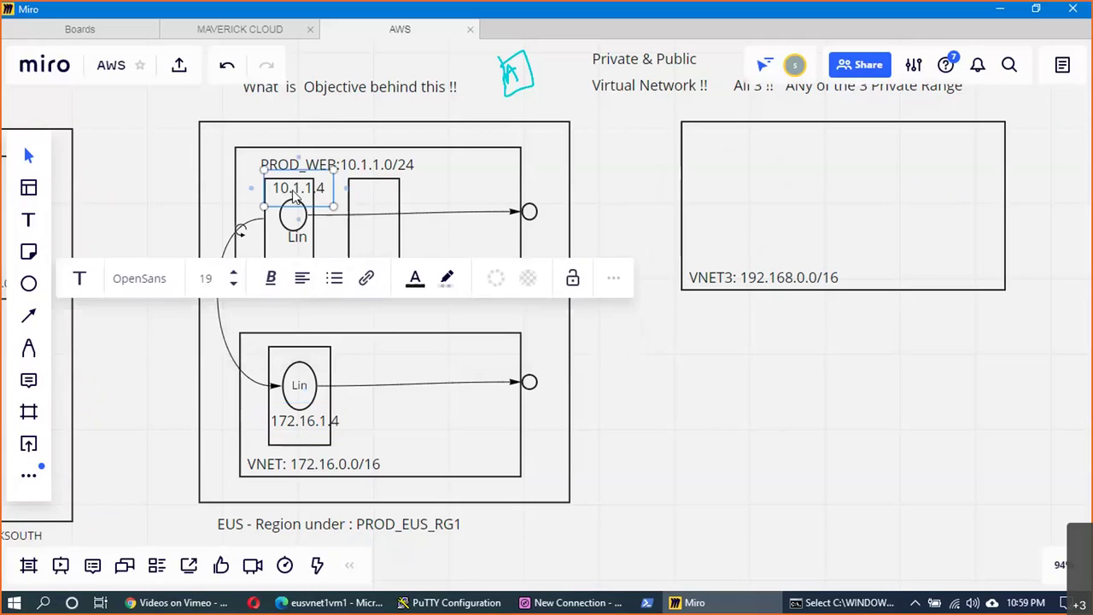
pyautogui.hotkey('alt', 'Tab')
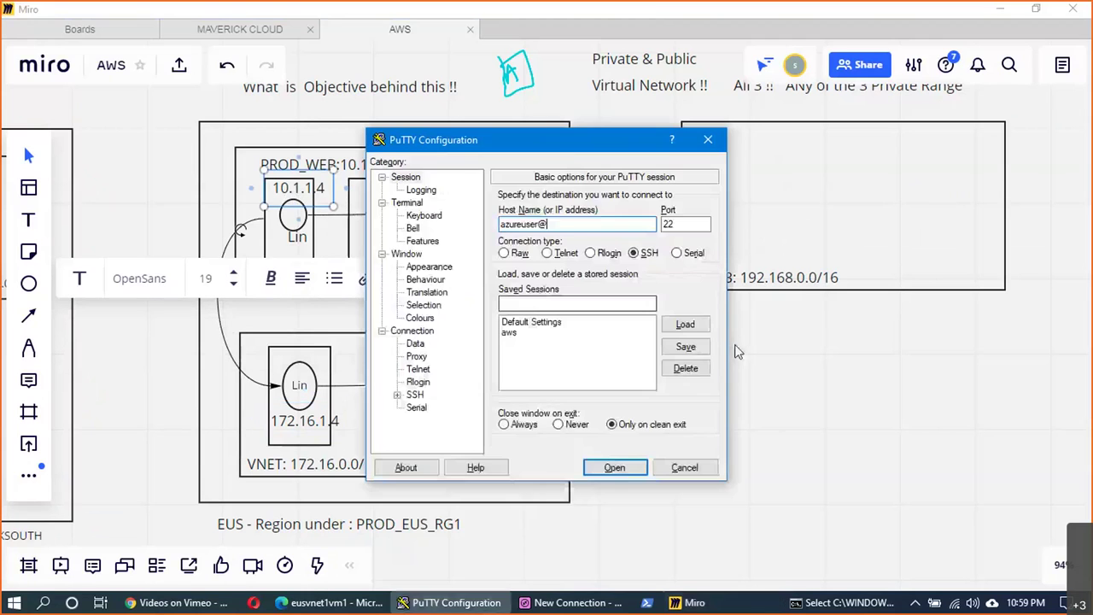
# Step: Copy the public IP address of eusvnet1vm1 from its networking properties in the Azure portal
pyautogui.hotkey('alt', 'Tab')
pyautogui.hotkey('alt', 'Tab')
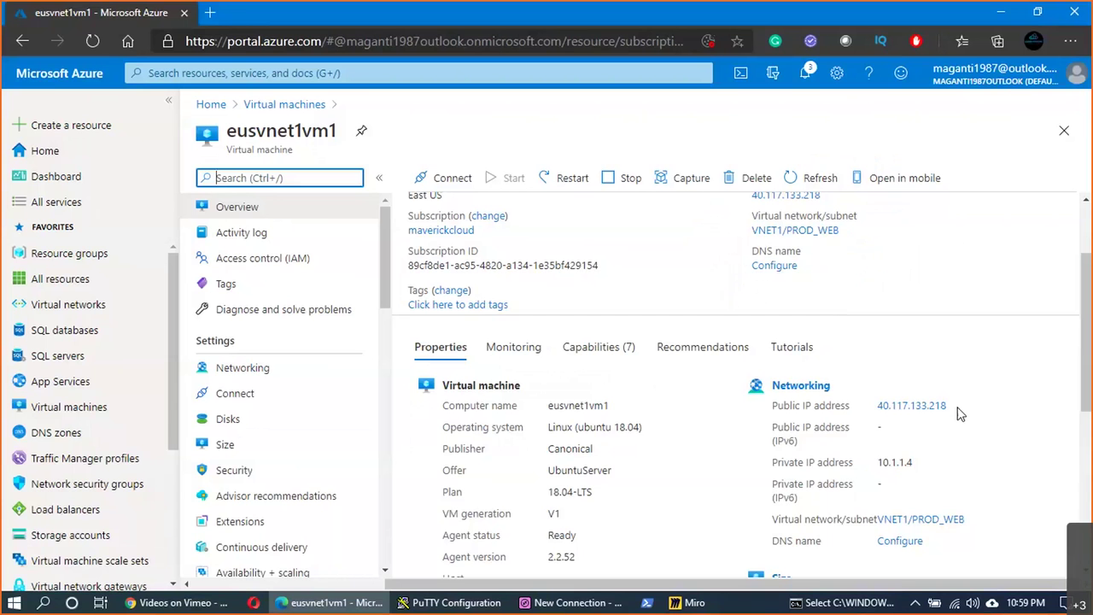
pyautogui.moveTo(946, 408); pyautogui.dragTo(873, 407)
pyautogui.hotkey('ctrl', 'c')
pyautogui.hotkey('alt', 'Tab')
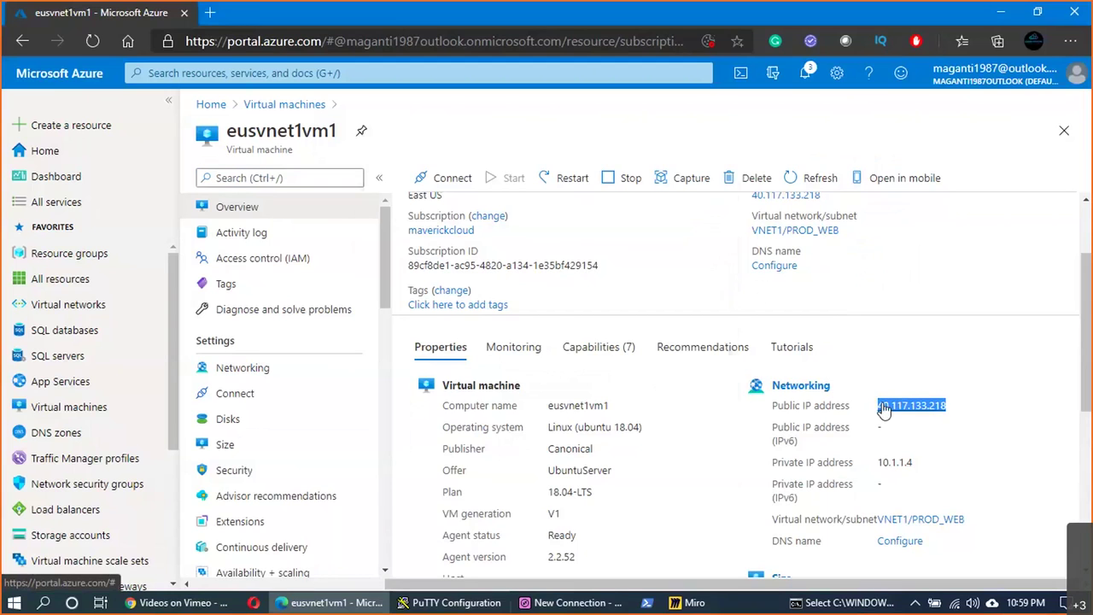
# Step: Add the copied address 40.117.133.218 as a text label just above the upper VNET's endpoint circle in Miro
pyautogui.hotkey('alt', 'Tab')
pyautogui.hotkey('alt', 'Tab')
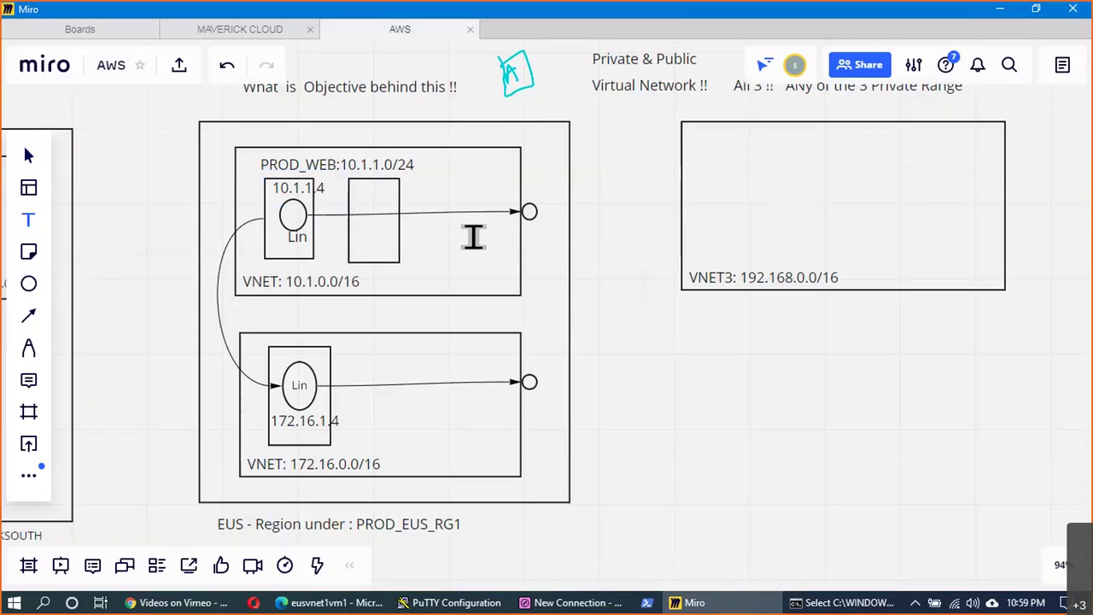
pyautogui.click(542, 183)
pyautogui.hotkey('ctrl', 'v')
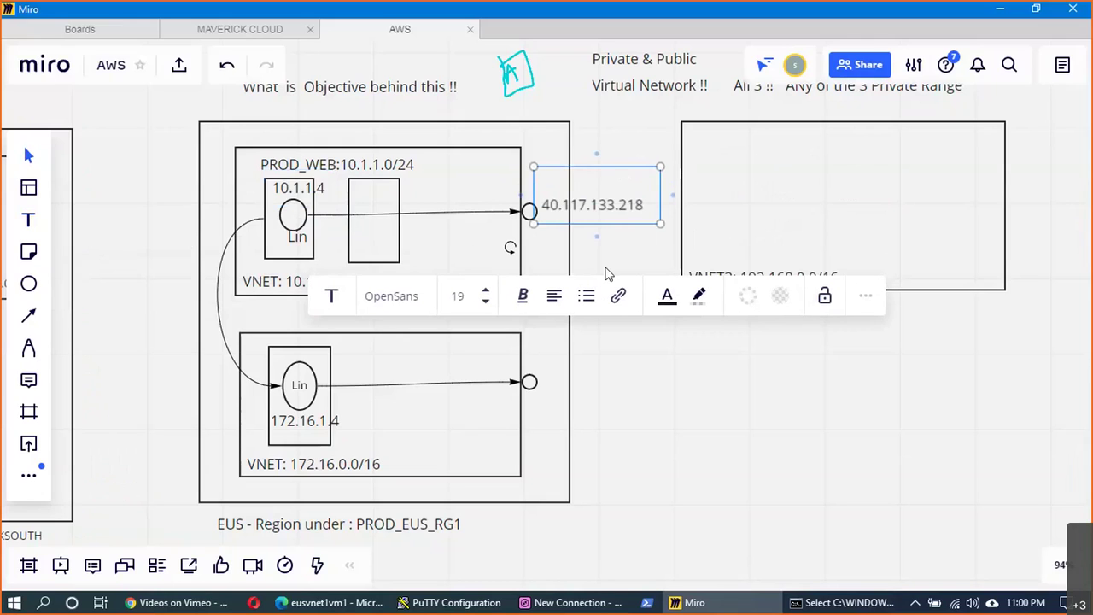
pyautogui.press('Delete')
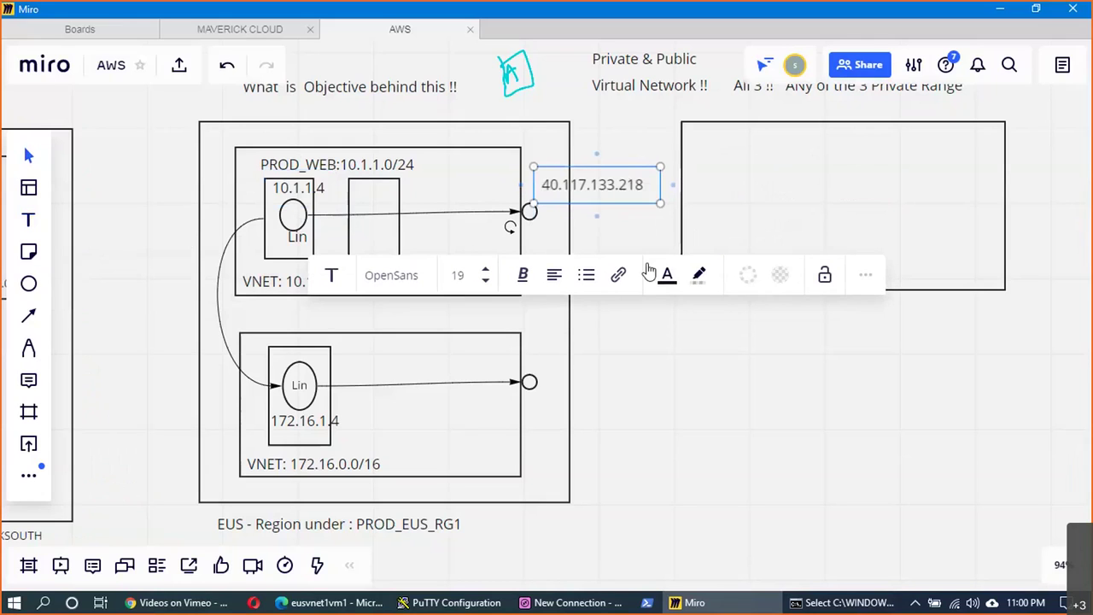
pyautogui.click(609, 226)
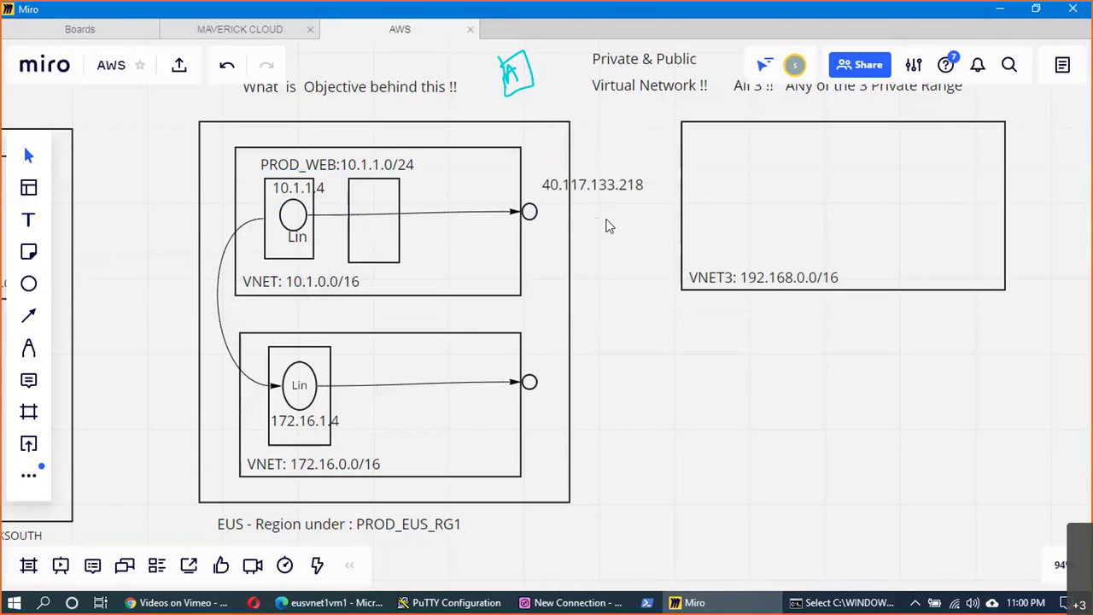
pyautogui.moveTo(586, 202); pyautogui.dragTo(570, 206)
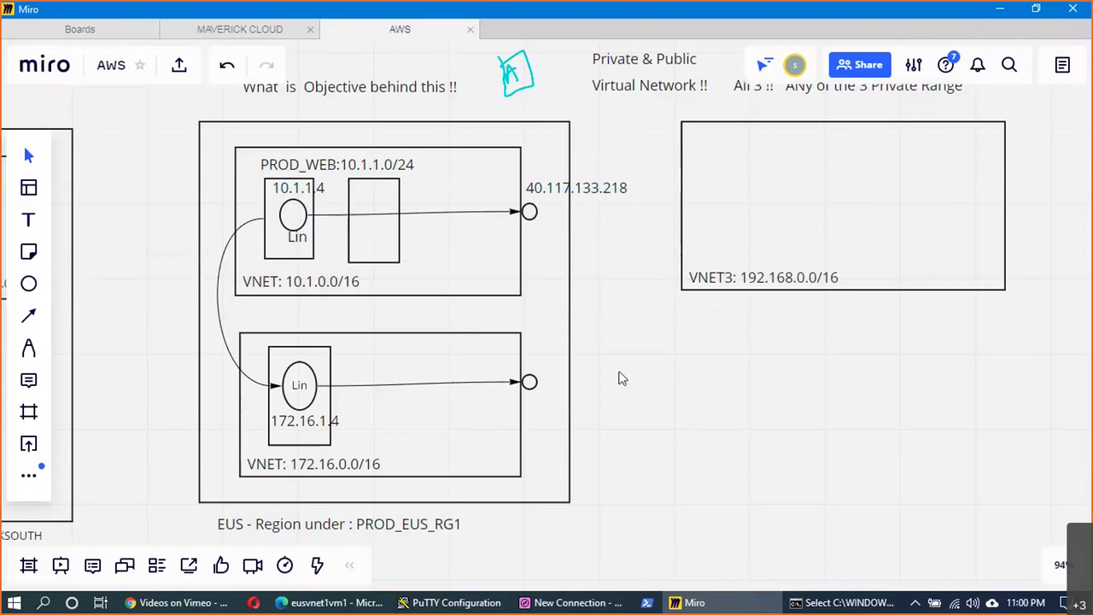
pyautogui.hotkey('alt', 'Tab')
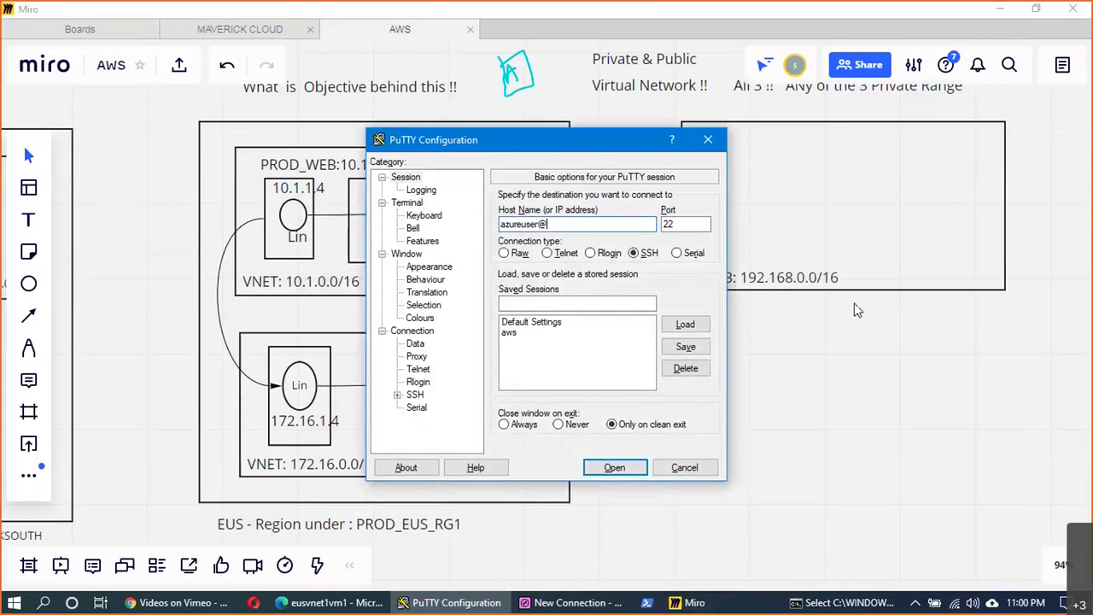
pyautogui.hotkey('alt', 'Tab')
pyautogui.hotkey('alt', 'Tab')
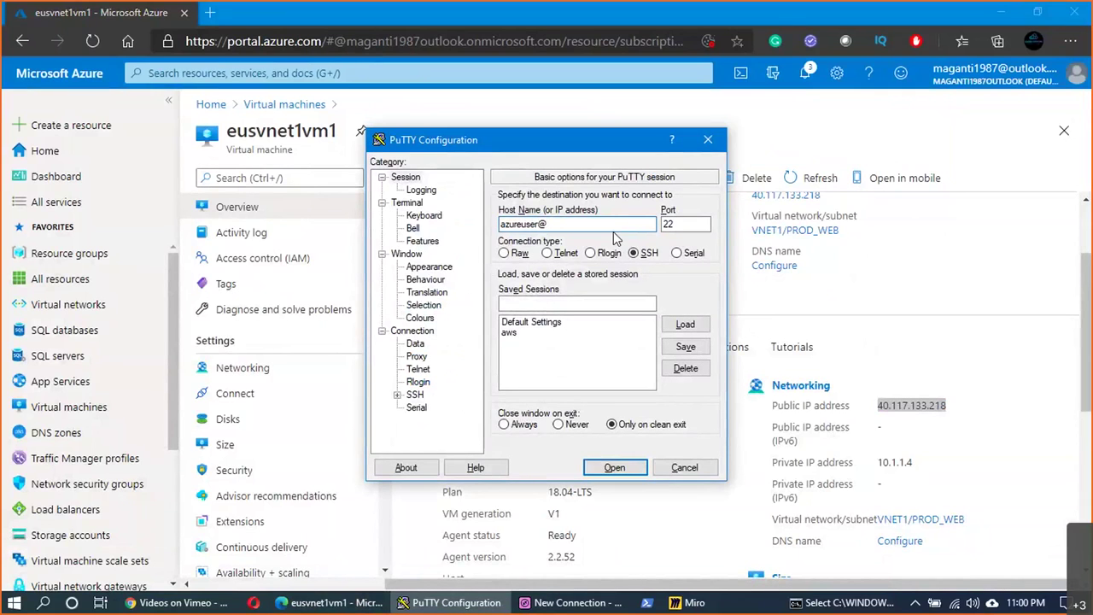
pyautogui.hotkey('alt', 'Tab')
pyautogui.hotkey('alt', 'Tab')
pyautogui.hotkey('alt', 'Tab')
pyautogui.hotkey('alt', 'Tab')
pyautogui.hotkey('alt', 'Tab')
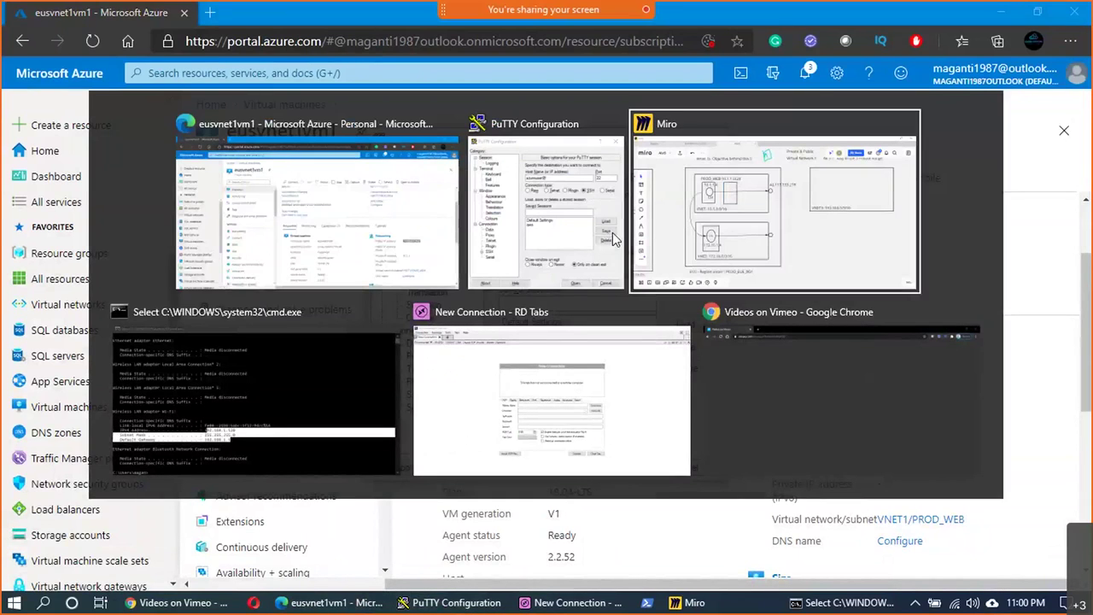
pyautogui.hotkey('alt', 'Tab')
pyautogui.hotkey('alt', 'Tab')
pyautogui.hotkey('alt', 'Tab')
pyautogui.hotkey('alt', 'Tab')
pyautogui.hotkey('alt', 'Tab')
pyautogui.hotkey('alt', 'Tab')
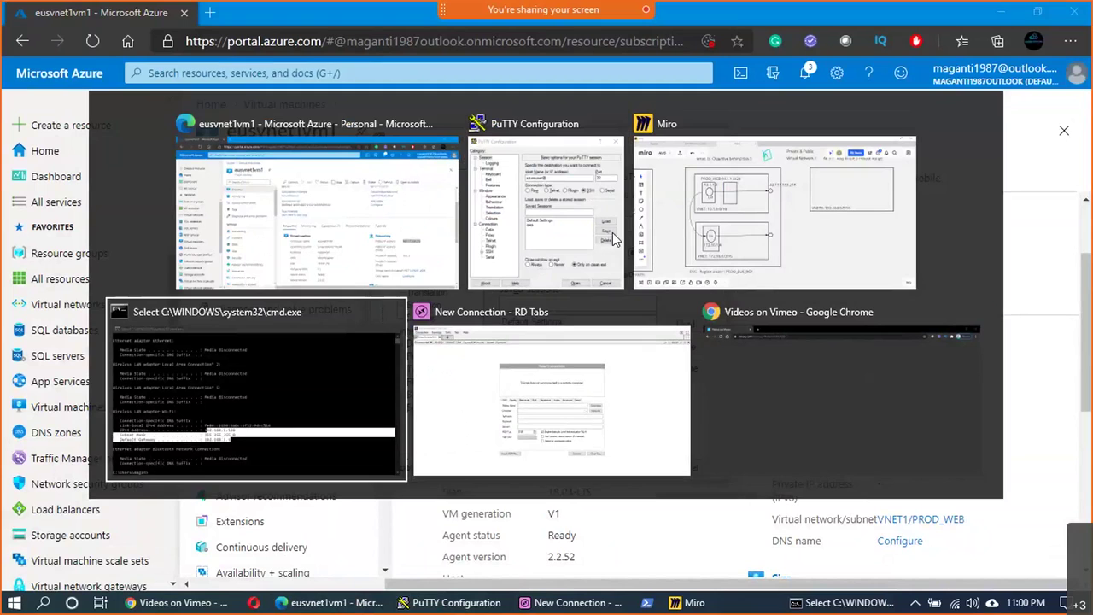
pyautogui.press('Escape')
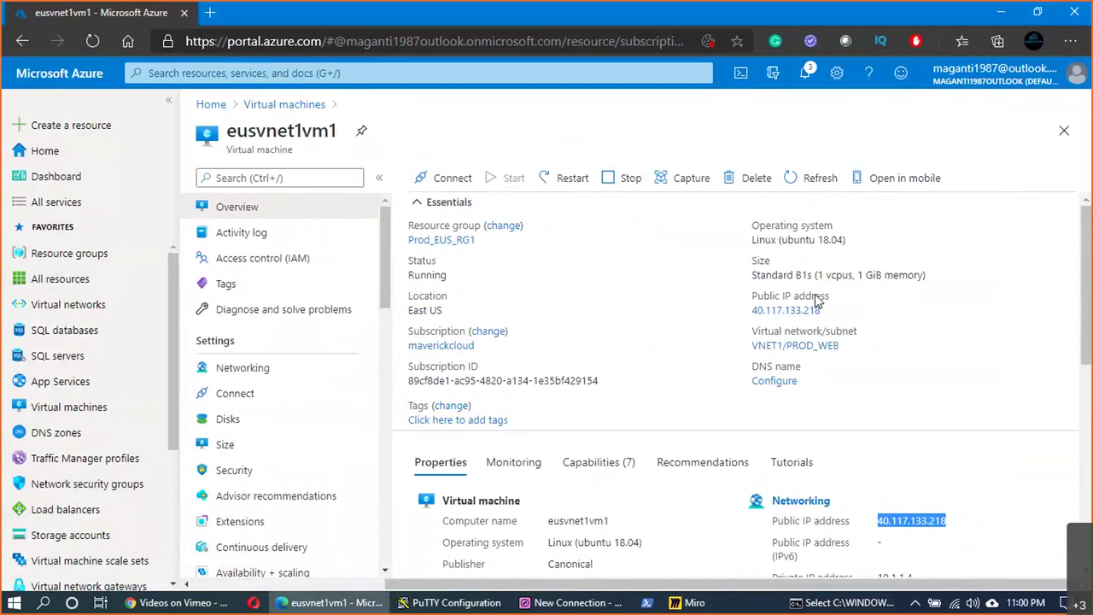
pyautogui.click(916, 470)
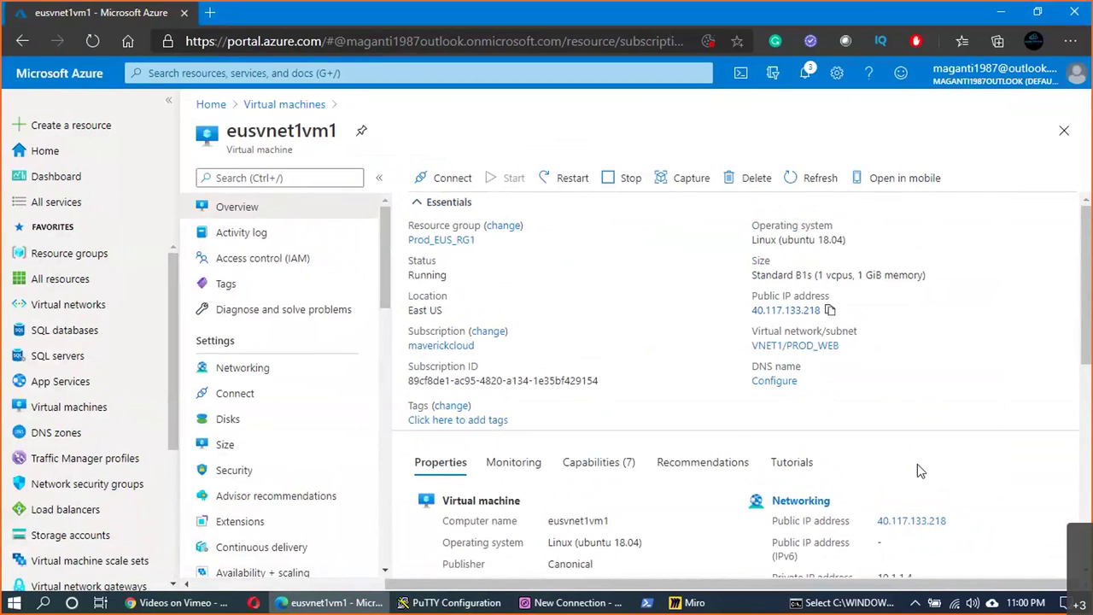
pyautogui.hotkey('alt', 'Tab')
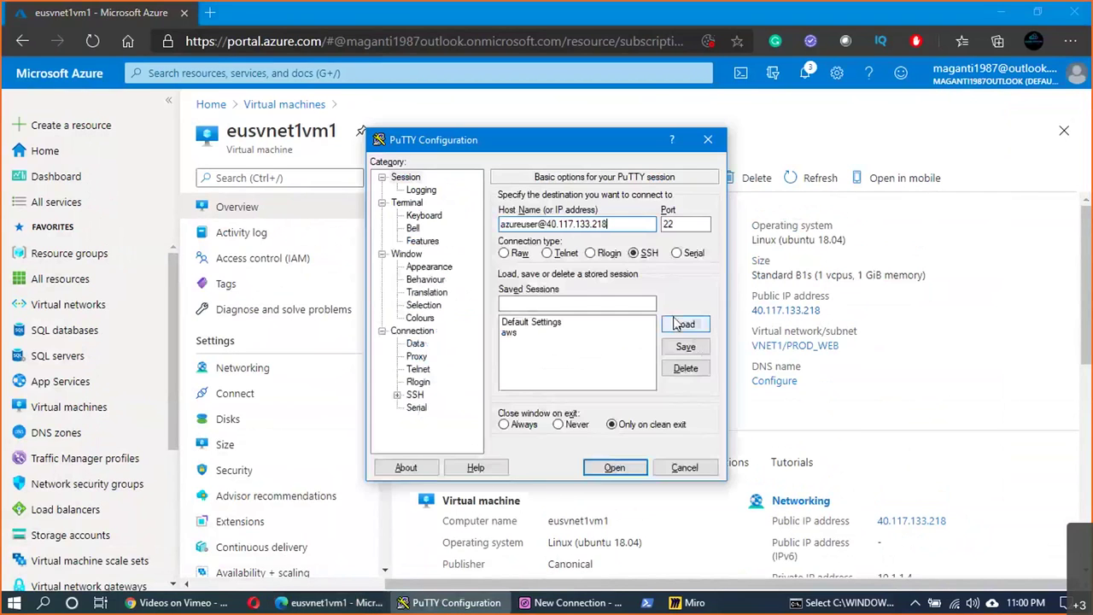
# Step: Set the SSH authentication private key file to eusprodkeys.ppk from the Desktop
pyautogui.click(417, 395)
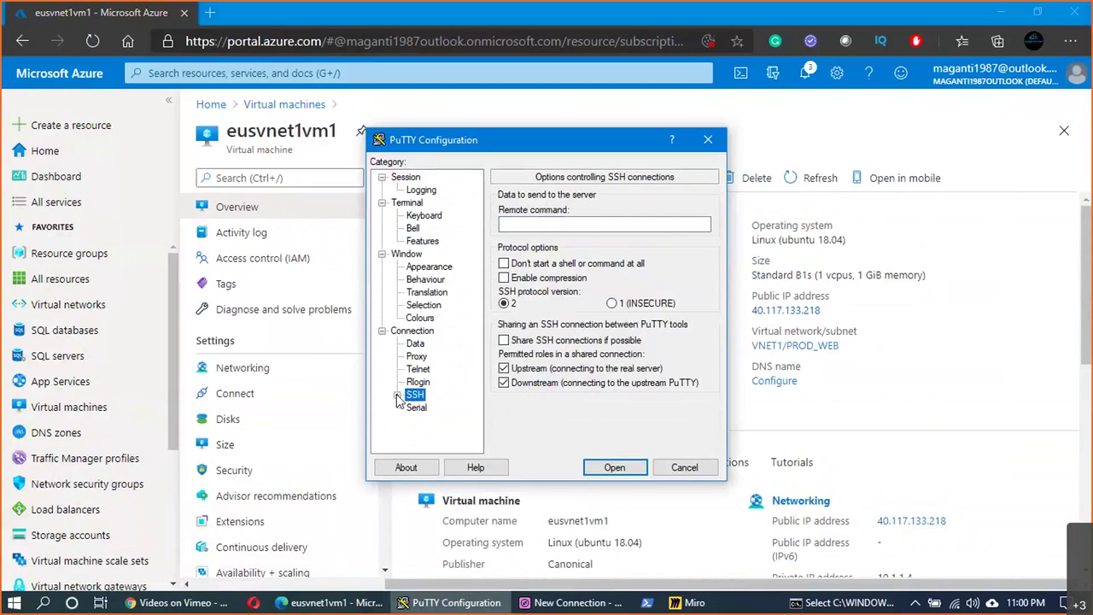
pyautogui.click(397, 396)
pyautogui.click(429, 384)
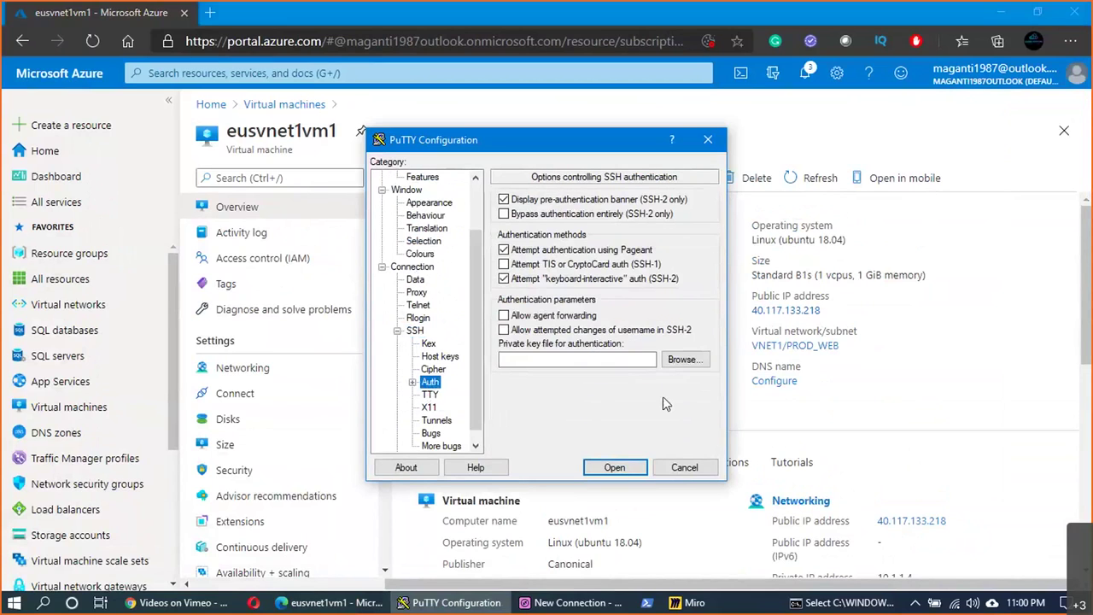
pyautogui.click(683, 359)
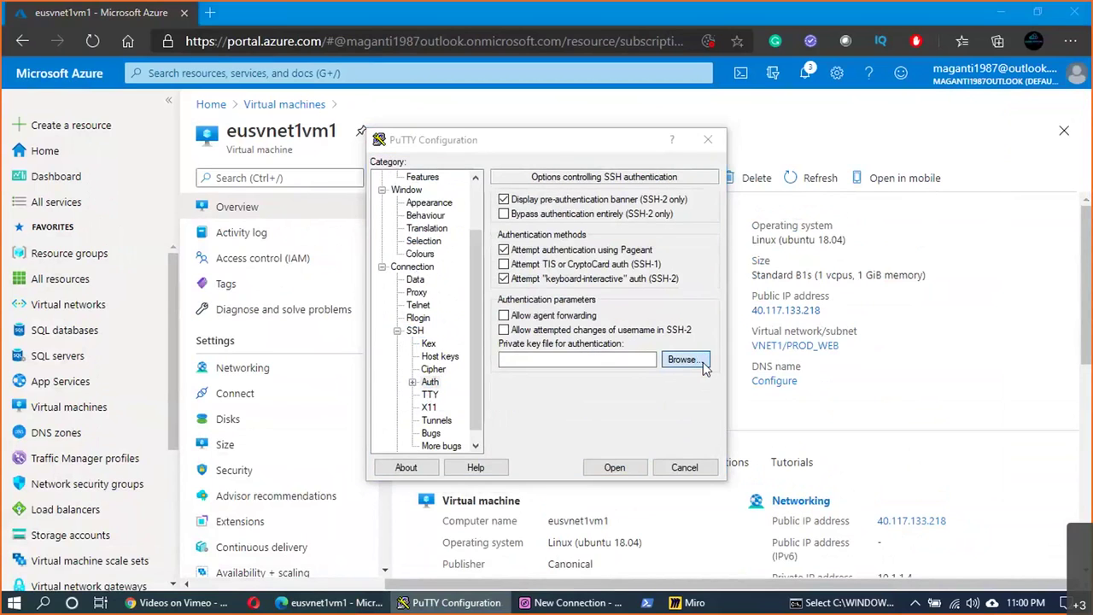
pyautogui.scroll(-2, 697, 370)
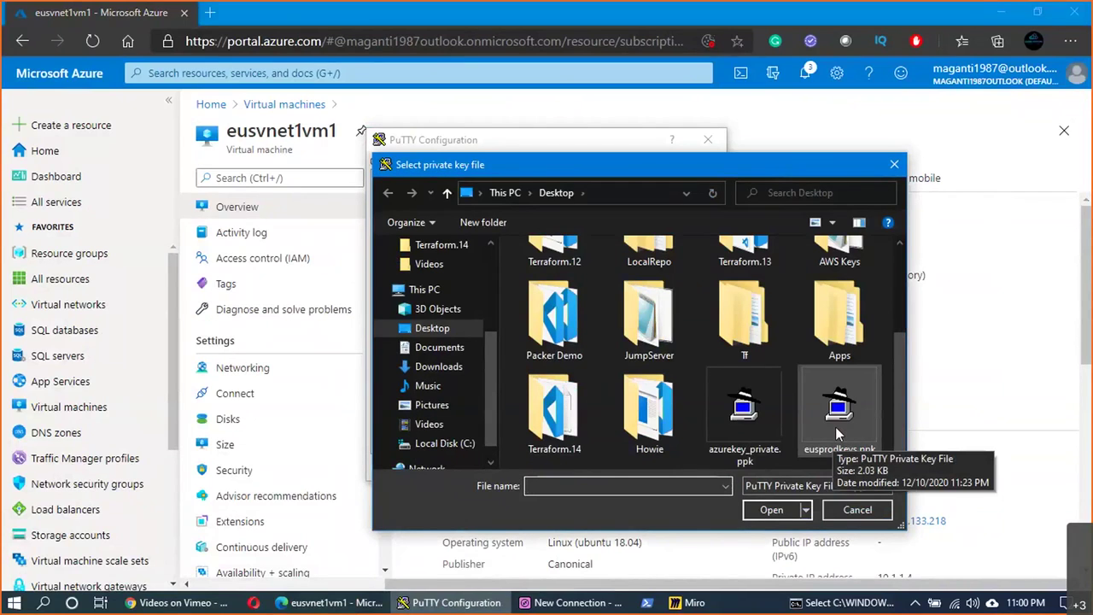
pyautogui.click(835, 426)
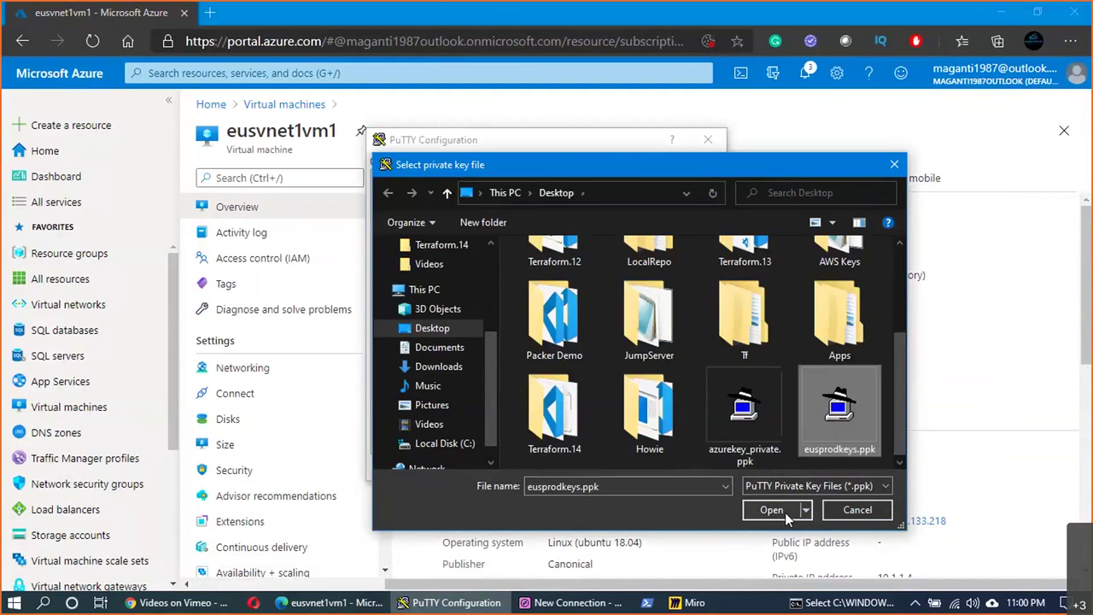
pyautogui.click(785, 515)
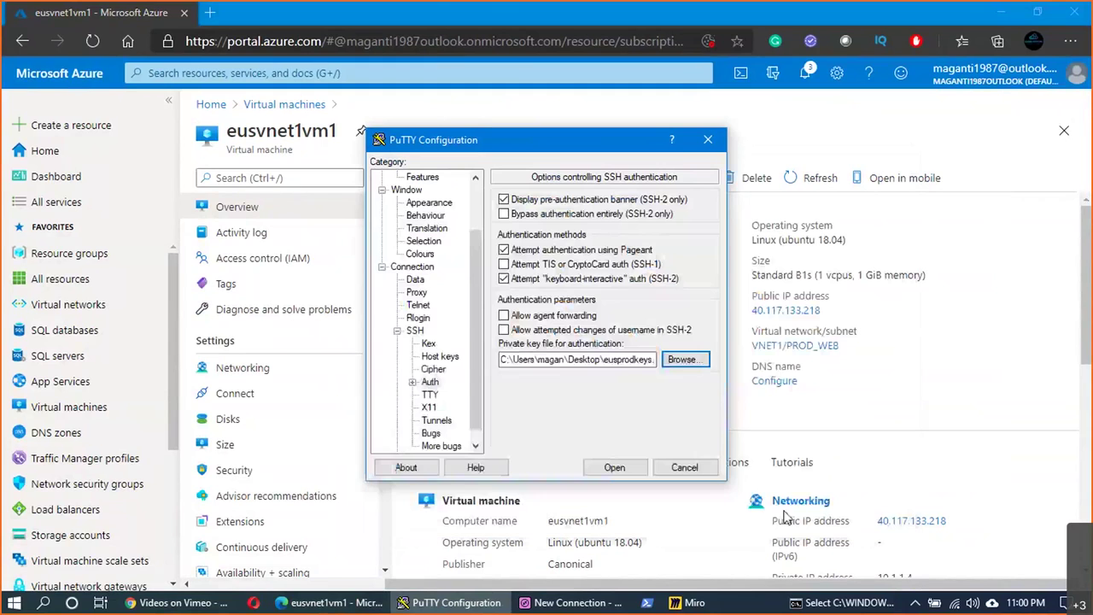
# Step: Set the terminal window font to Ubuntu Mono at size 14
pyautogui.click(428, 203)
pyautogui.click(683, 293)
pyautogui.scroll(-1, 491, 322)
pyautogui.click(465, 358)
pyautogui.click(679, 315)
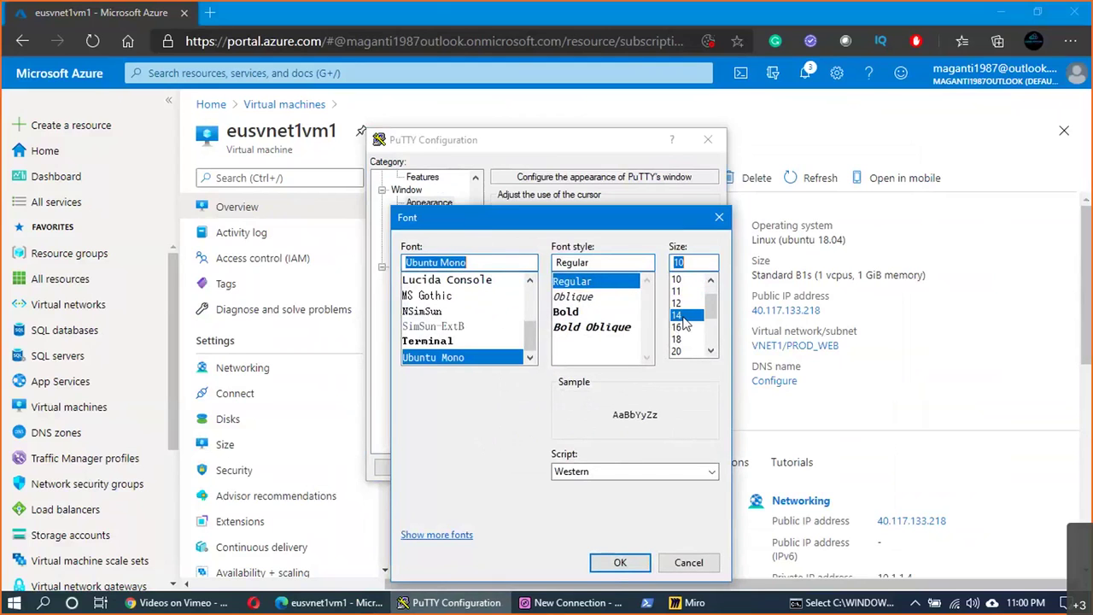
pyautogui.click(620, 561)
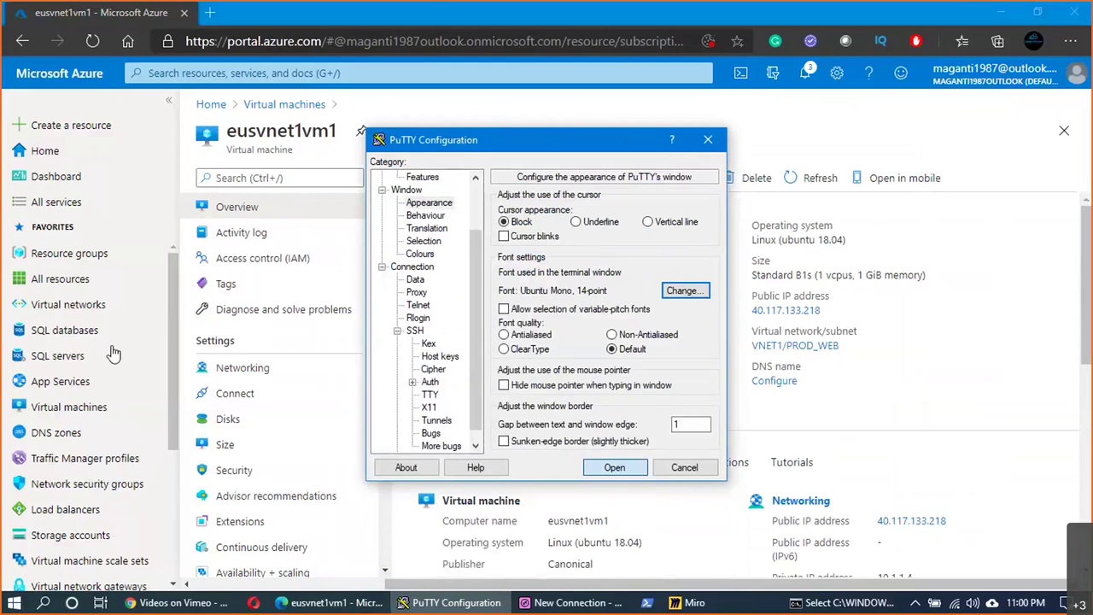
# Step: Open the SSH session to eusvnet1vm1, highlight the eth0 IP address in the login output, and move the terminal window aside
pyautogui.press('Return')
pyautogui.click(456, 404)
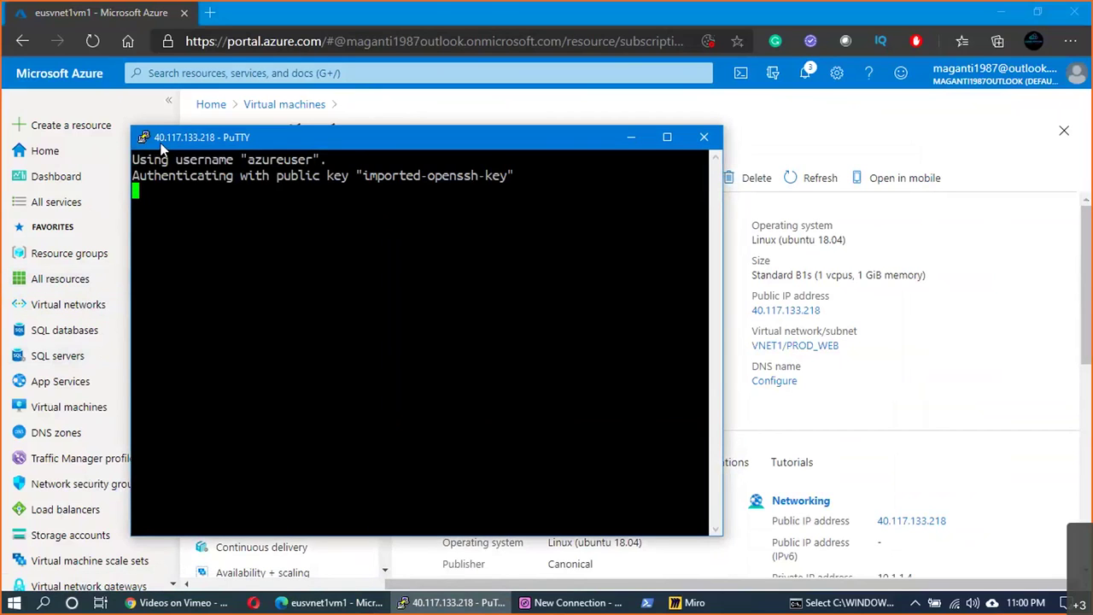
pyautogui.moveTo(265, 143); pyautogui.dragTo(222, 65)
pyautogui.moveTo(548, 162); pyautogui.dragTo(493, 162)
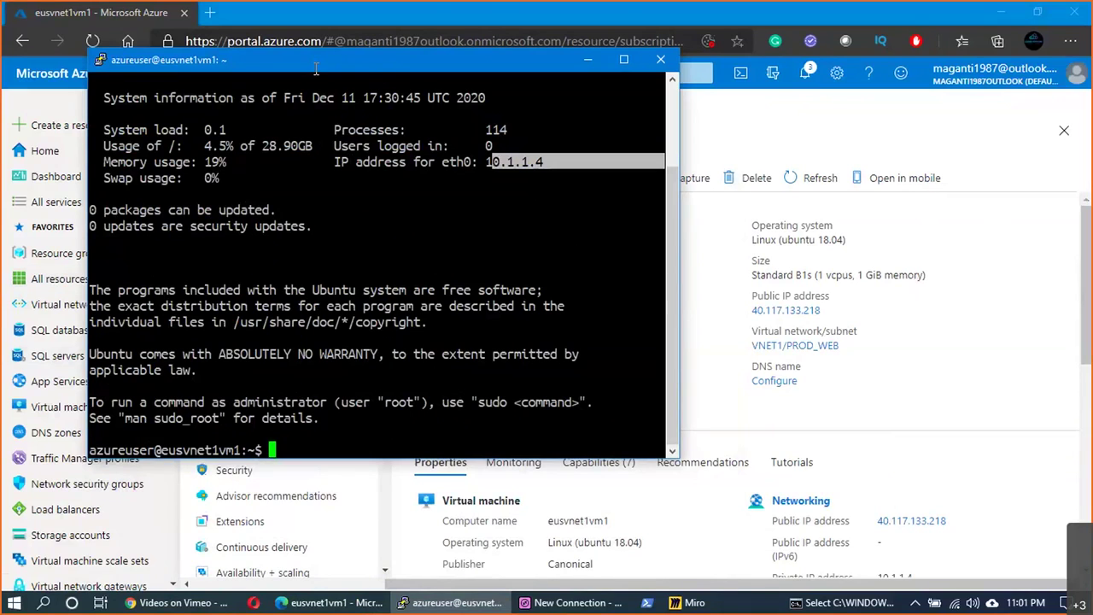
pyautogui.moveTo(315, 60); pyautogui.dragTo(253, 19)
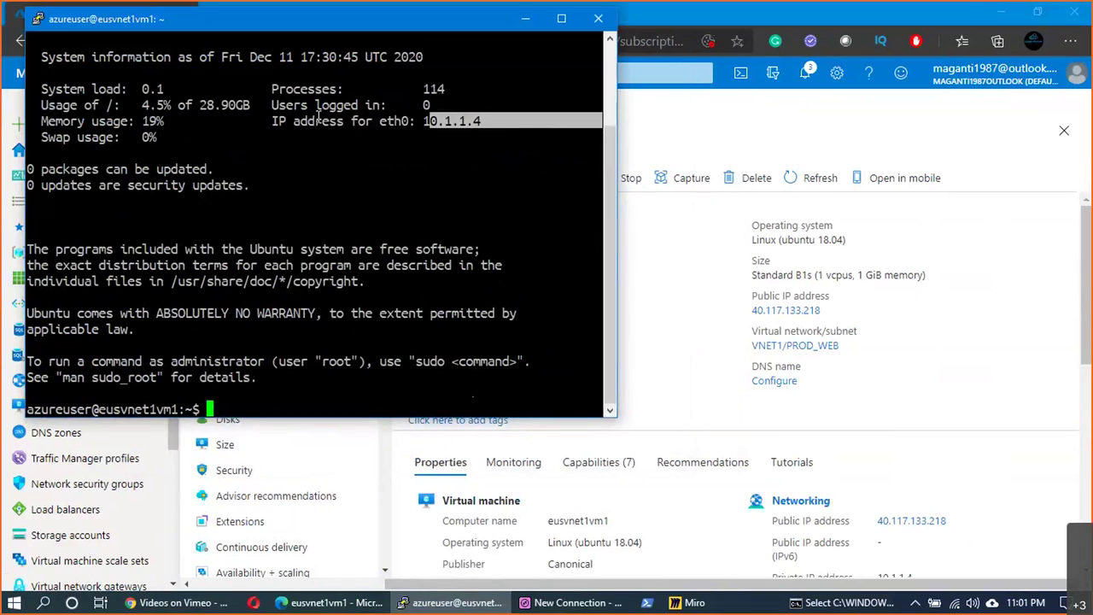
# Step: Switch to the root shell on eusvnet1vm1 with "sudo su -"
pyautogui.click(337, 247)
pyautogui.press('Return')
pyautogui.press('Return')
pyautogui.press('Return')
pyautogui.press('Return')
pyautogui.press('Return')
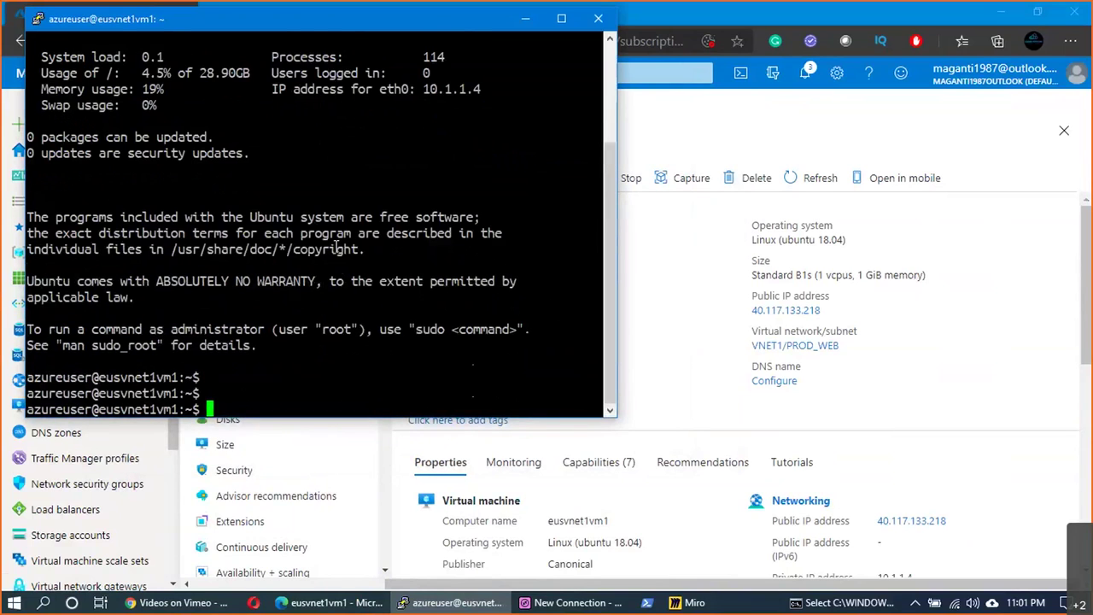
pyautogui.write('sudo su -')
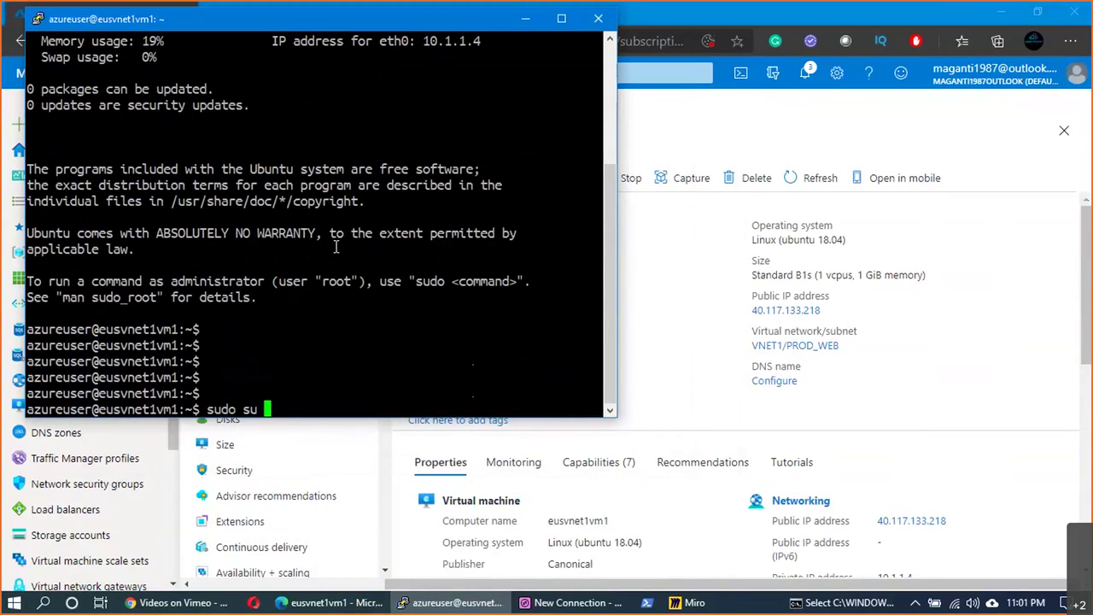
pyautogui.press('Return')
pyautogui.press('Return')
pyautogui.press('Return')
pyautogui.press('Return')
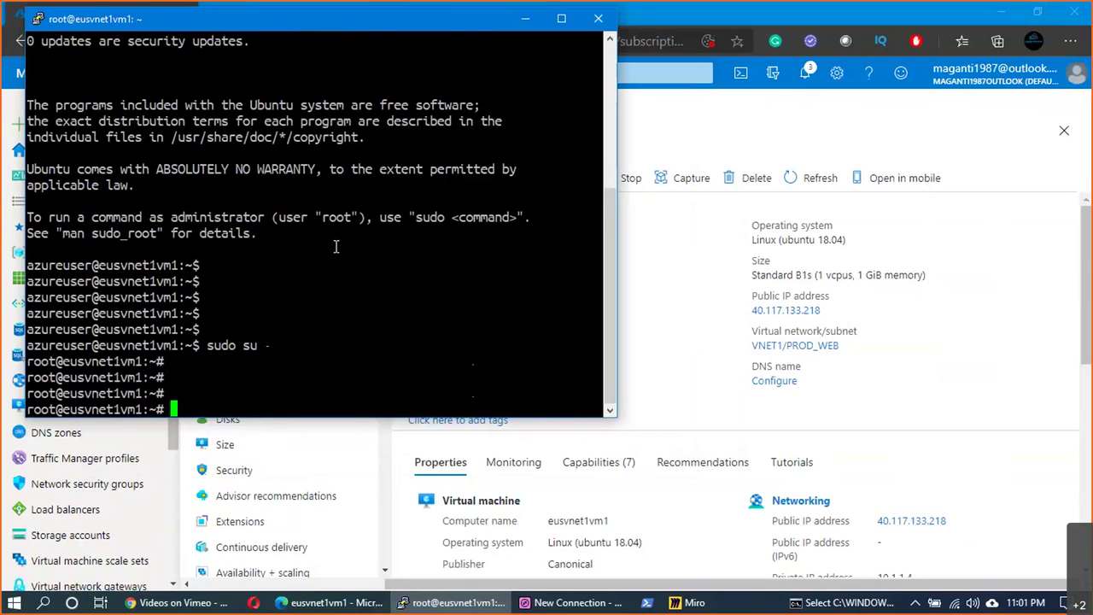
# Step: Run ifconfig on eusvnet1vm1 and highlight the eth0 inet address in the output
pyautogui.write('ifconfig')
pyautogui.press('Return')
pyautogui.moveTo(121, 137); pyautogui.dragTo(177, 136)
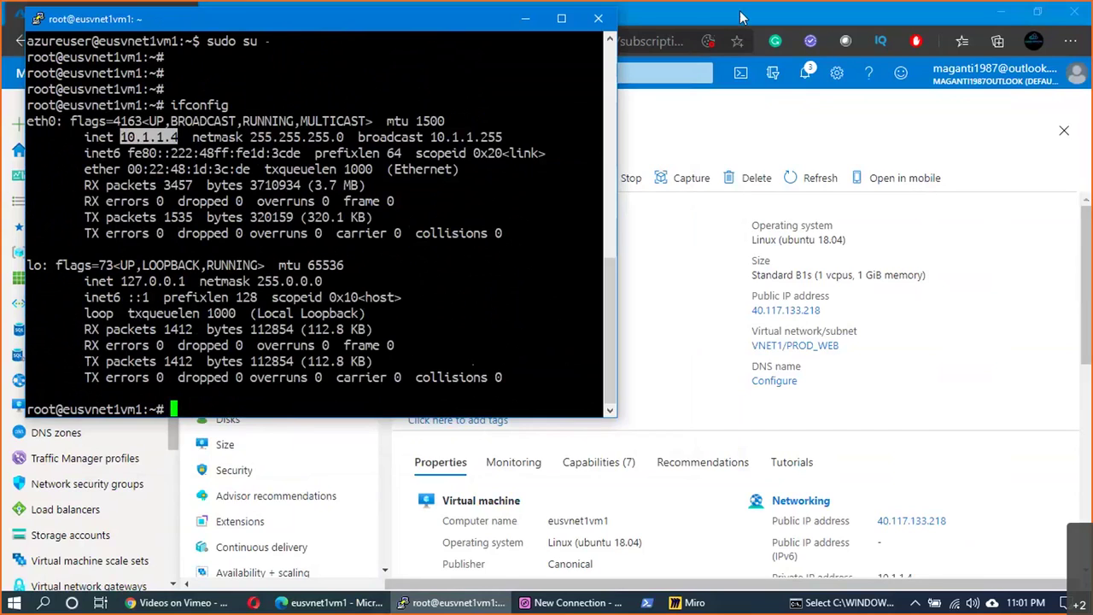
# Step: Return to the Azure portal, refresh the virtual machines list, and open the eusvnet2vm1 overview
pyautogui.click(696, 31)
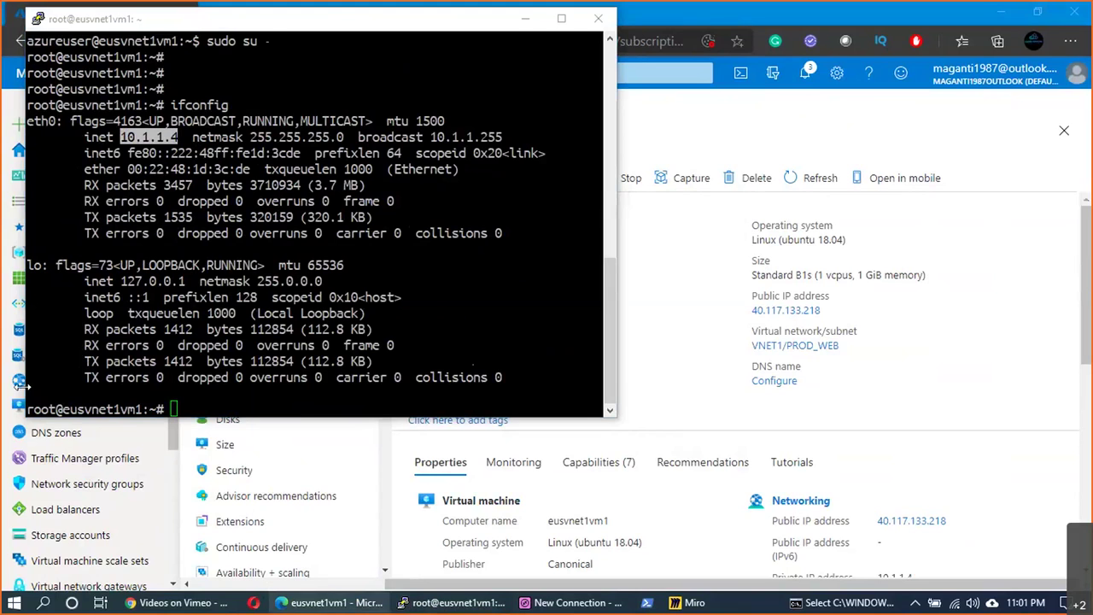
pyautogui.click(1030, 391)
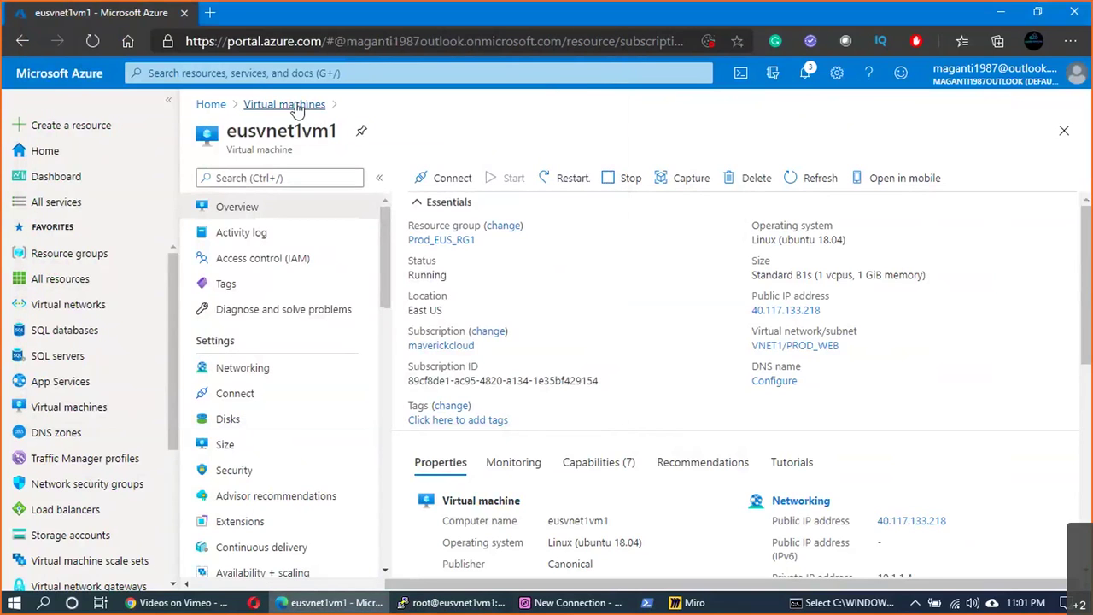
pyautogui.click(285, 103)
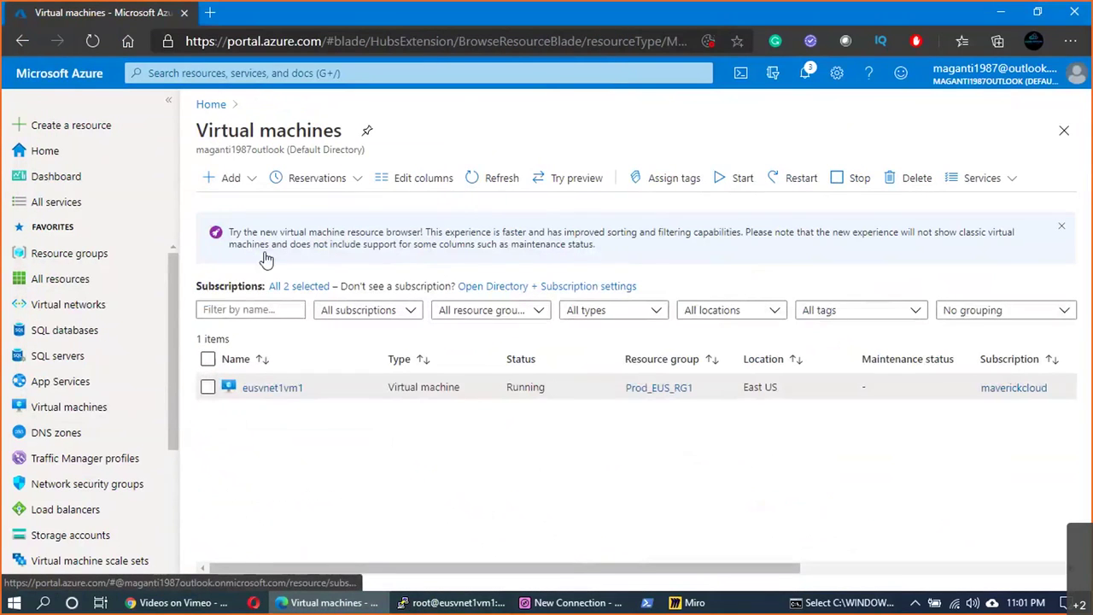
pyautogui.click(472, 177)
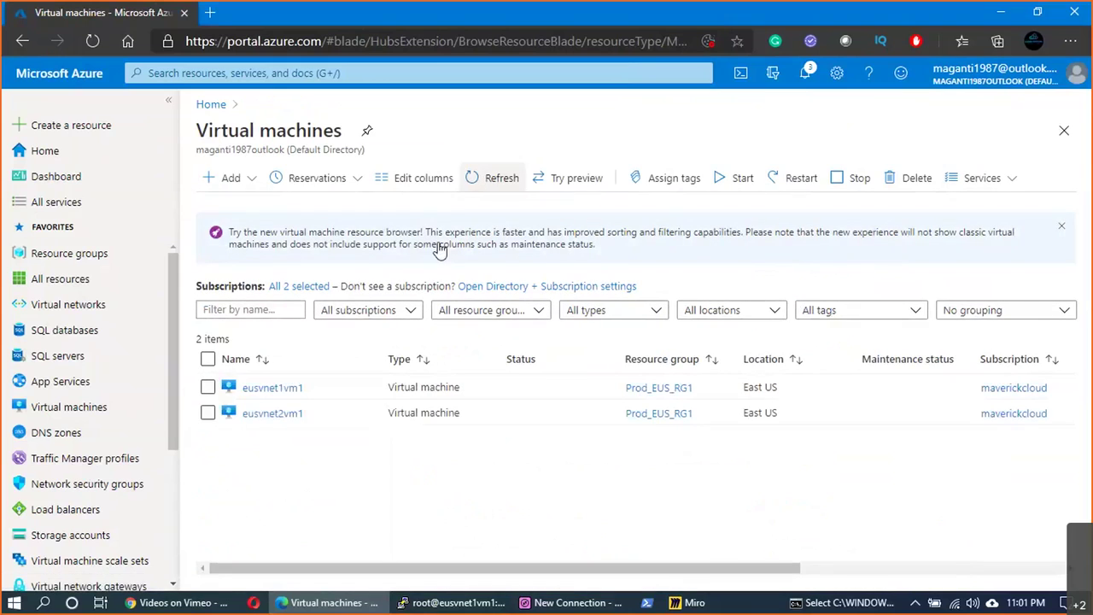
pyautogui.click(275, 418)
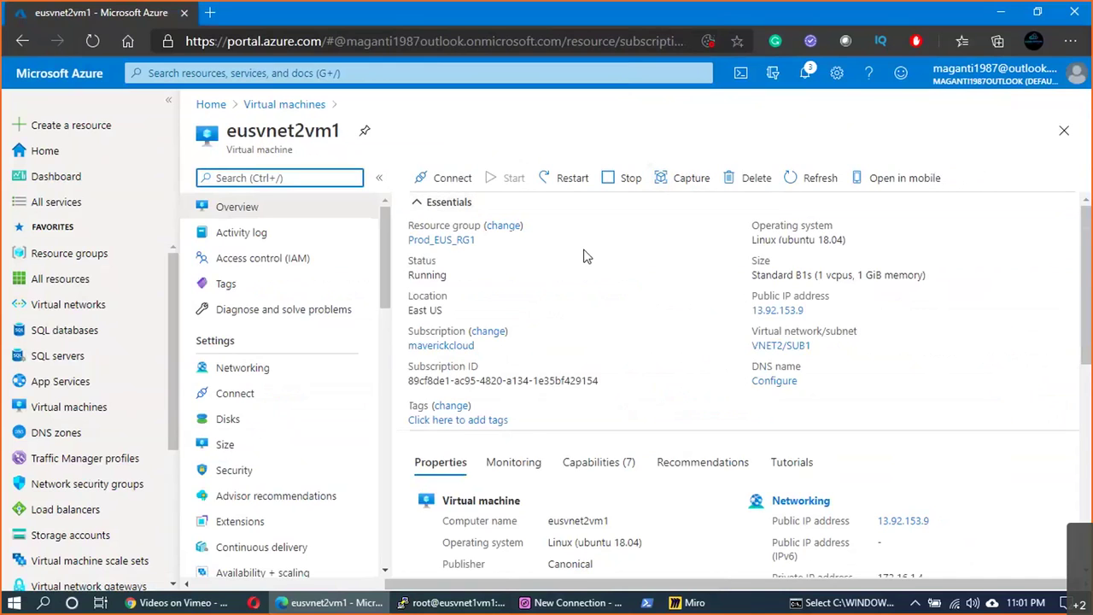
# Step: Copy eusvnet2vm1's public IP address and add it in Miro as the text label 13.92.153.9 above the lower VNET's public endpoint circle
pyautogui.scroll(-2, 904, 445)
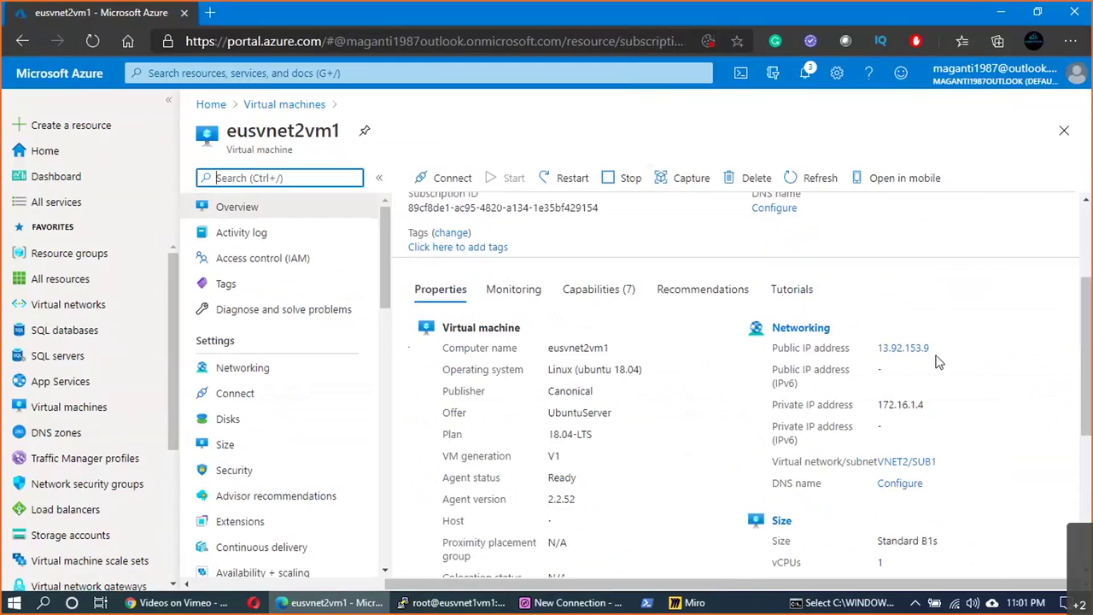
pyautogui.scroll(2, 912, 336)
pyautogui.click(812, 311)
pyautogui.hotkey('alt', 'Tab')
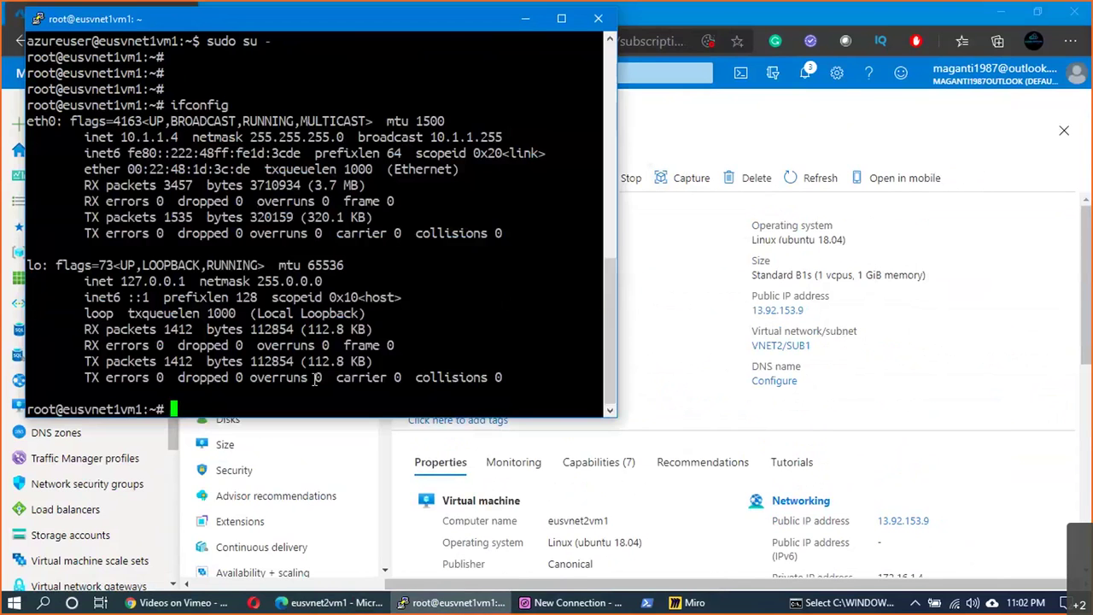
pyautogui.hotkey('alt', 'Tab')
pyautogui.press('Tab')
pyautogui.click(32, 223)
pyautogui.click(537, 359)
pyautogui.hotkey('ctrl', 'v')
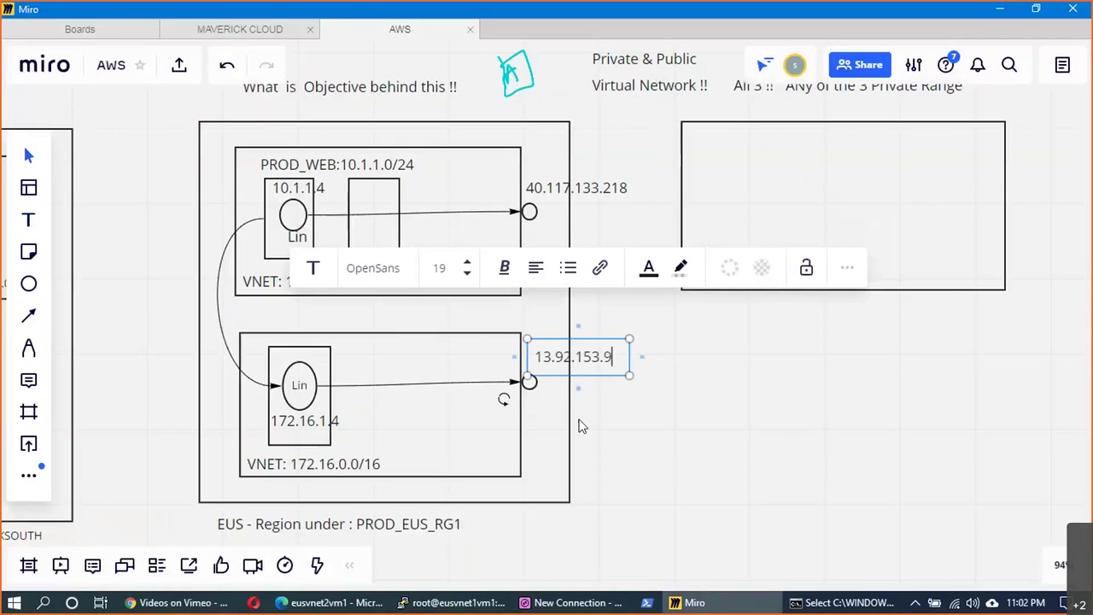
pyautogui.click(692, 525)
pyautogui.hotkey('alt', 'Tab')
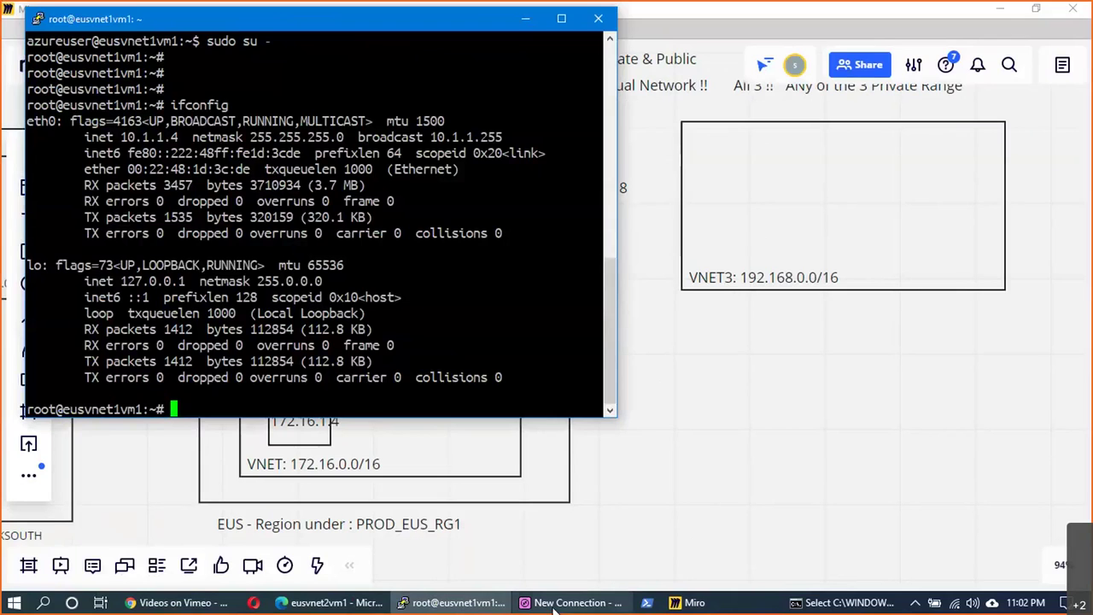
pyautogui.rightClick(64, 19)
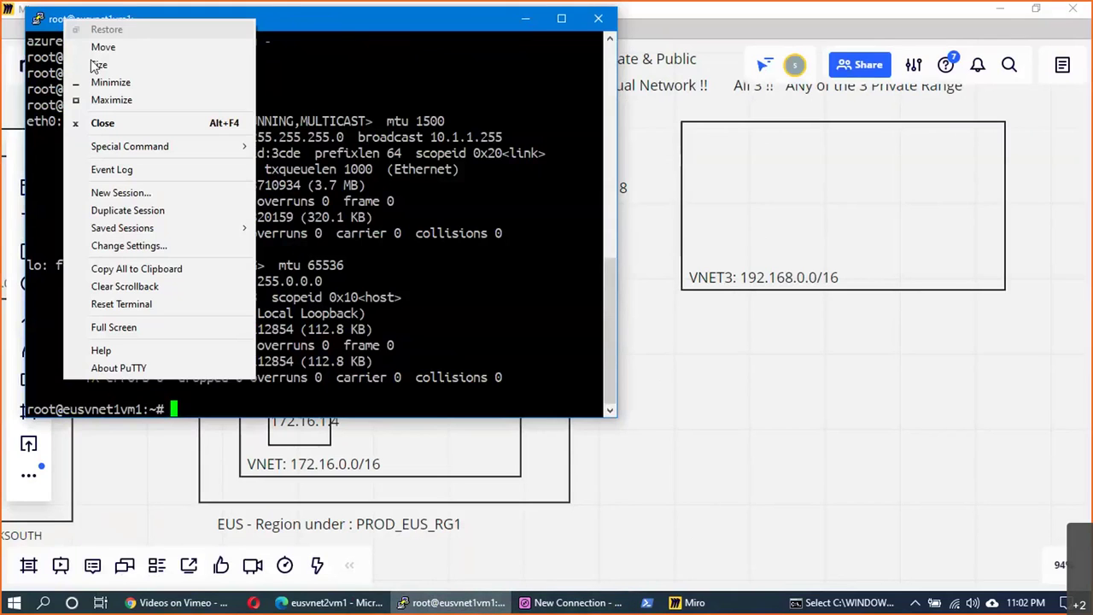
pyautogui.click(121, 193)
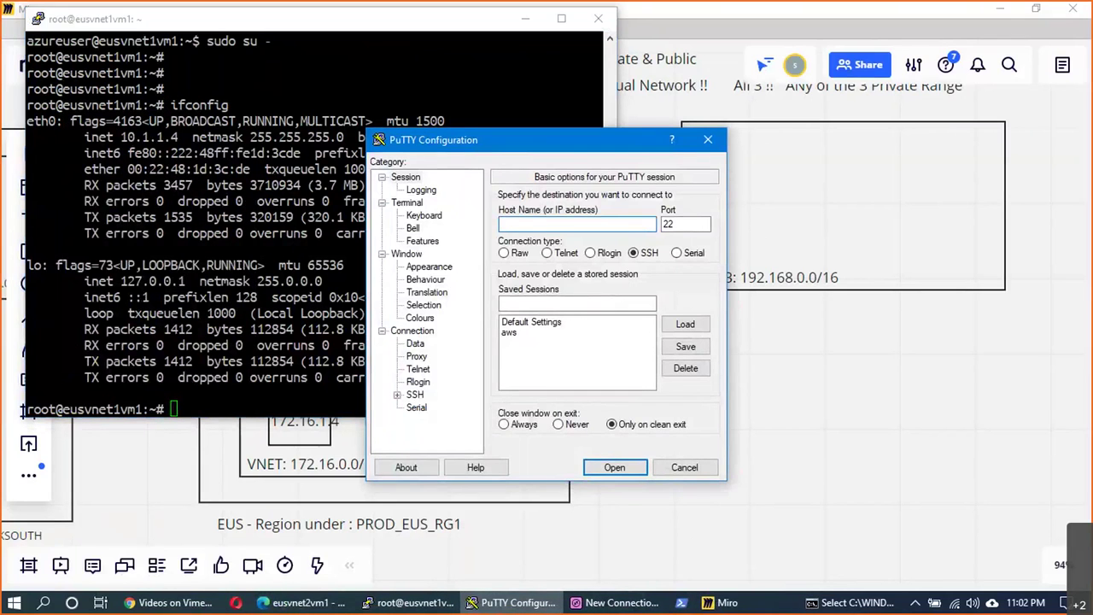
pyautogui.write('azureuser@13.92.153.9')
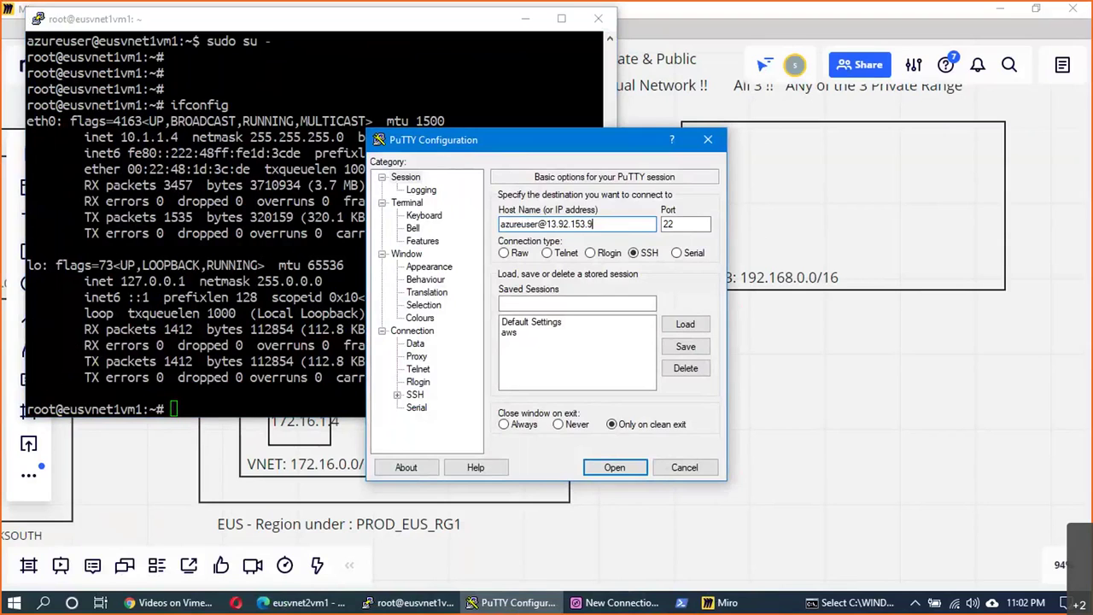
# Step: Choose the private key file for SSH authentication in the new PuTTY session
pyautogui.doubleClick(415, 394)
pyautogui.click(429, 382)
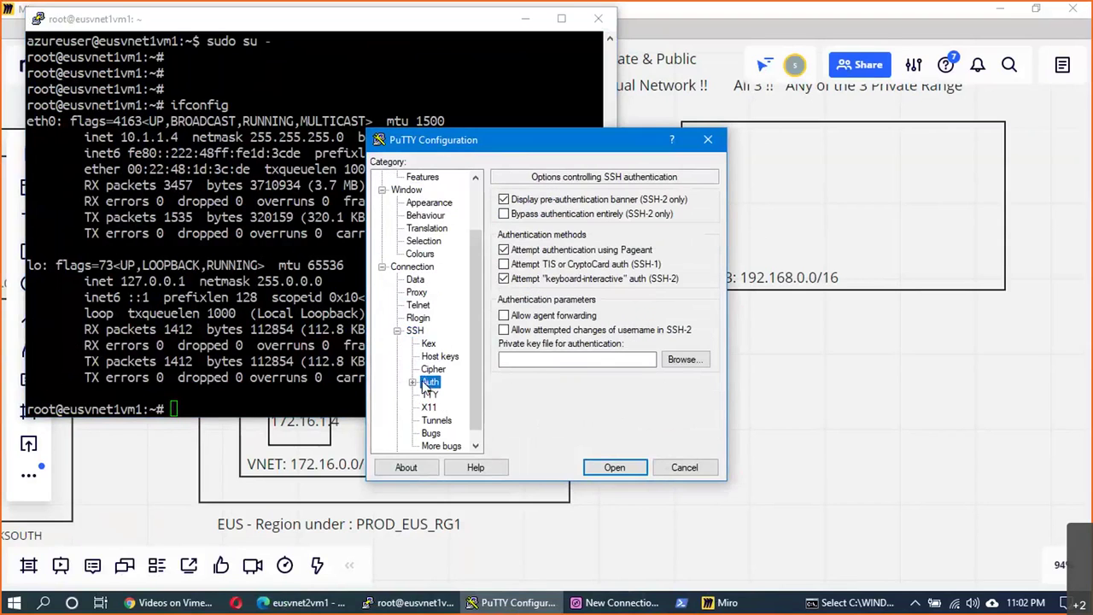
pyautogui.click(685, 359)
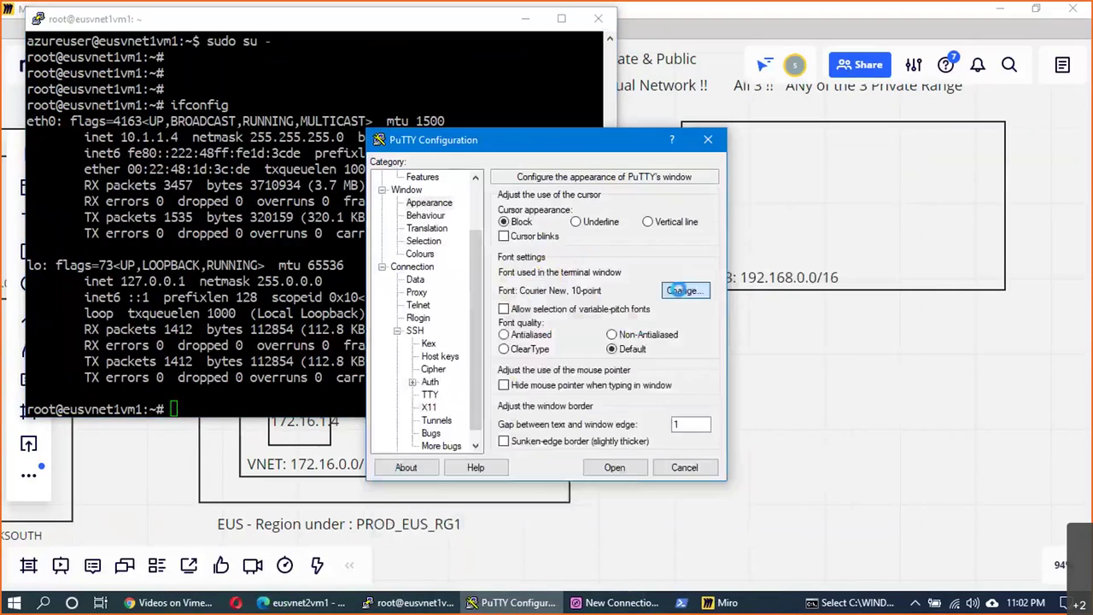
# Step: Set the new session's terminal font to Ubuntu Mono at size 14
pyautogui.click(690, 353)
pyautogui.scroll(-1, 460, 348)
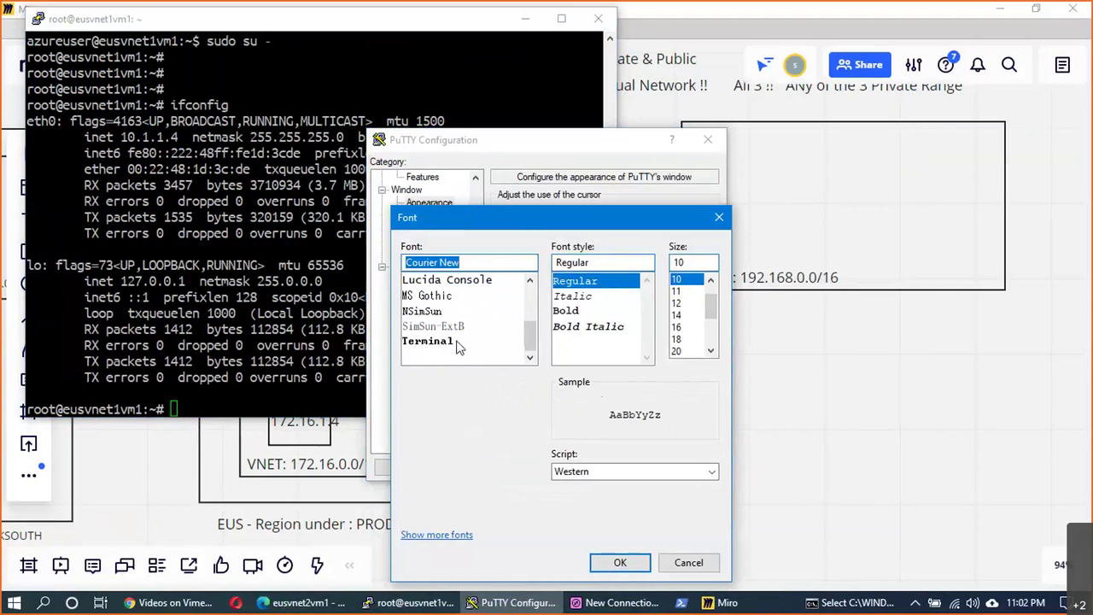
pyautogui.click(456, 357)
pyautogui.click(676, 314)
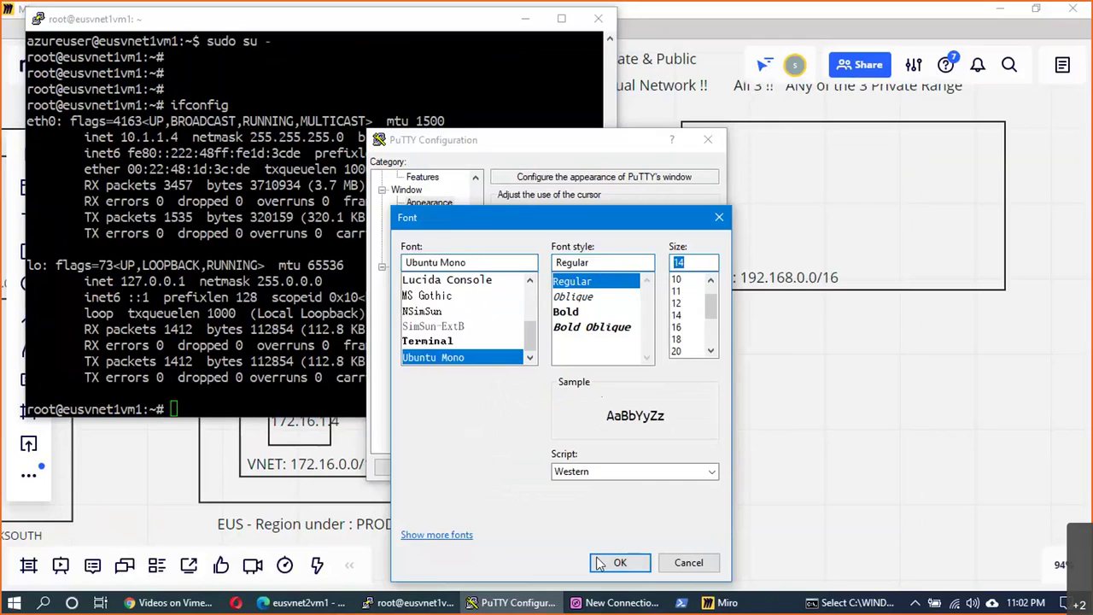
pyautogui.click(600, 562)
# Step: Open the SSH session to eusvnet2vm1 with its host key trusted, and highlight the eth0 IP address after moving the terminal aside
pyautogui.click(604, 470)
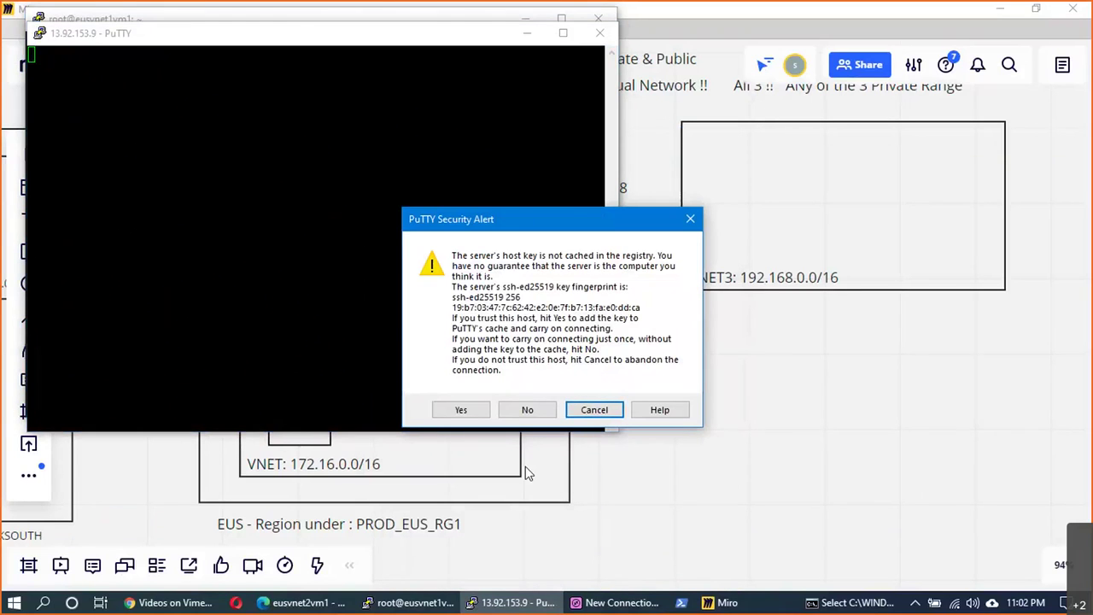
pyautogui.click(475, 411)
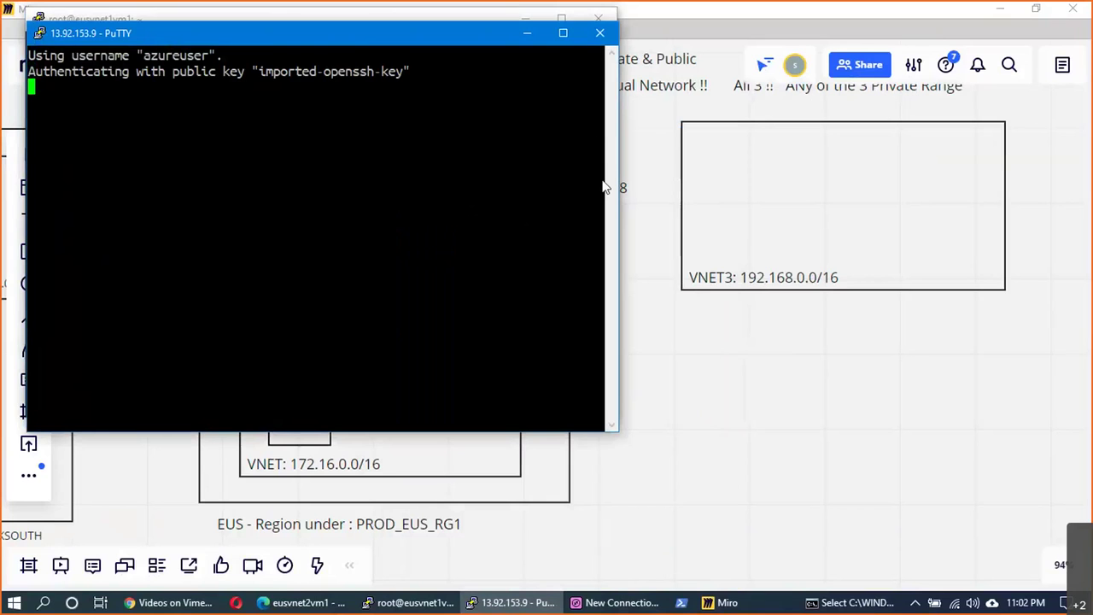
pyautogui.moveTo(290, 32); pyautogui.dragTo(750, 175)
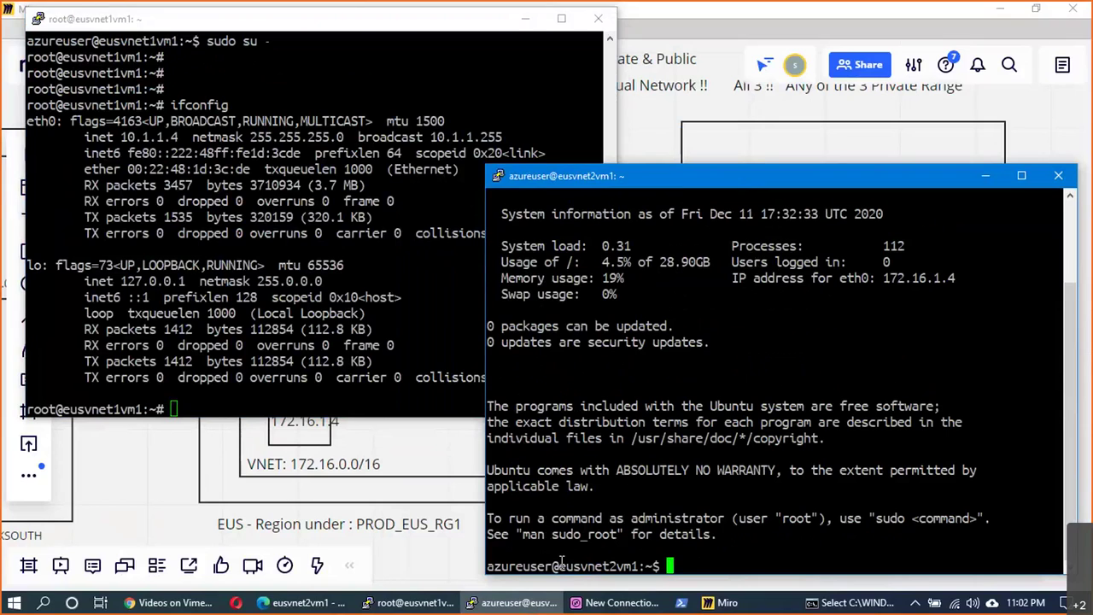
pyautogui.moveTo(882, 277); pyautogui.dragTo(955, 277)
# Step: Review the private IP labels and the Linux machine in the two East US VNET boxes of the Miro diagram
pyautogui.hotkey('alt', 'Tab')
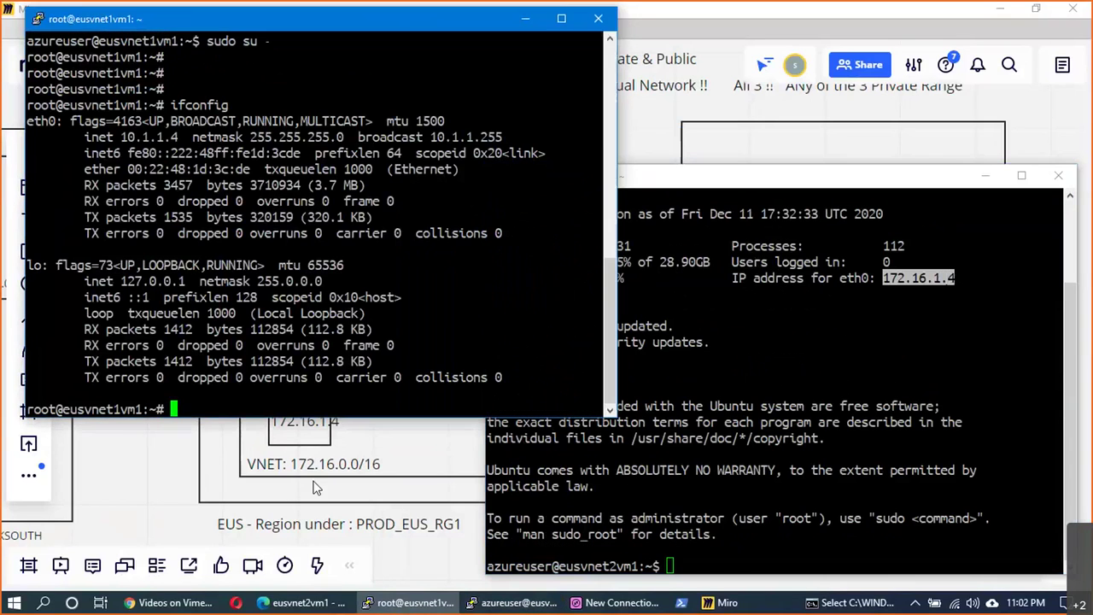
pyautogui.click(385, 464)
pyautogui.click(319, 420)
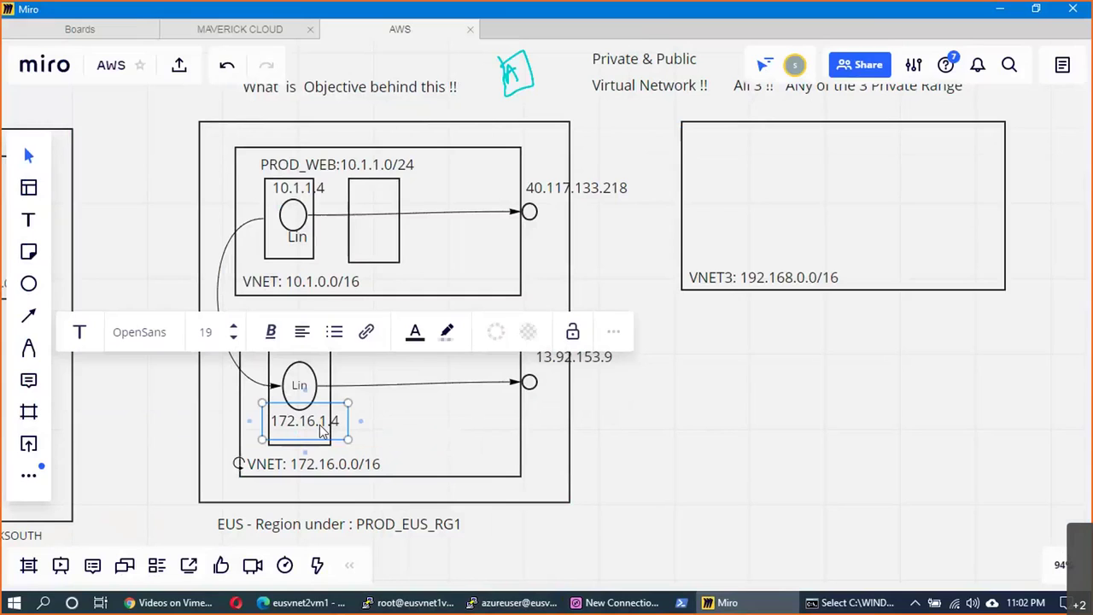
pyautogui.click(464, 419)
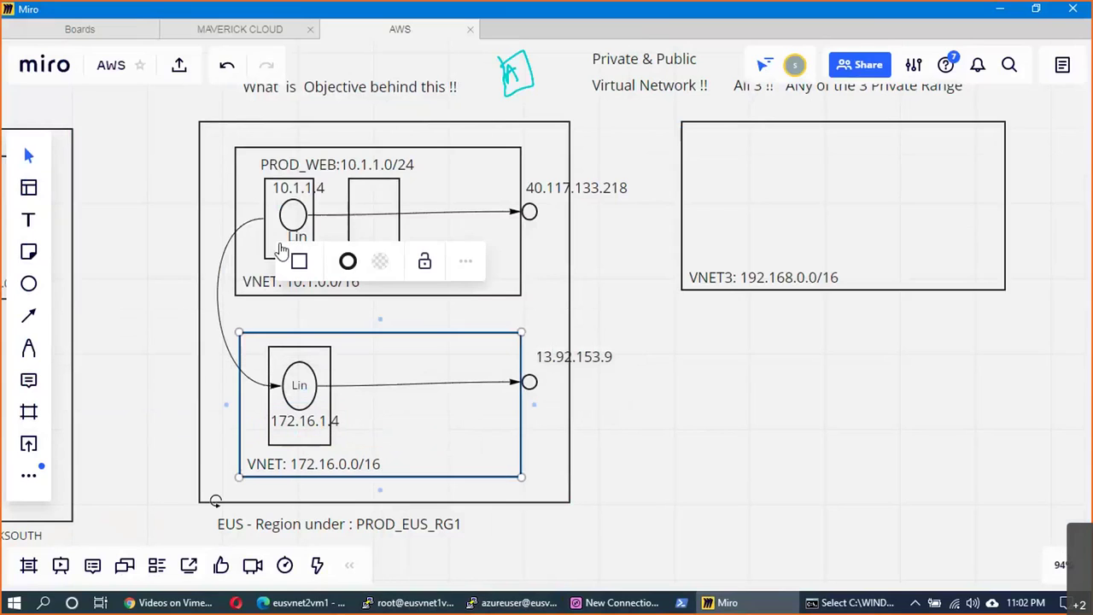
pyautogui.click(290, 191)
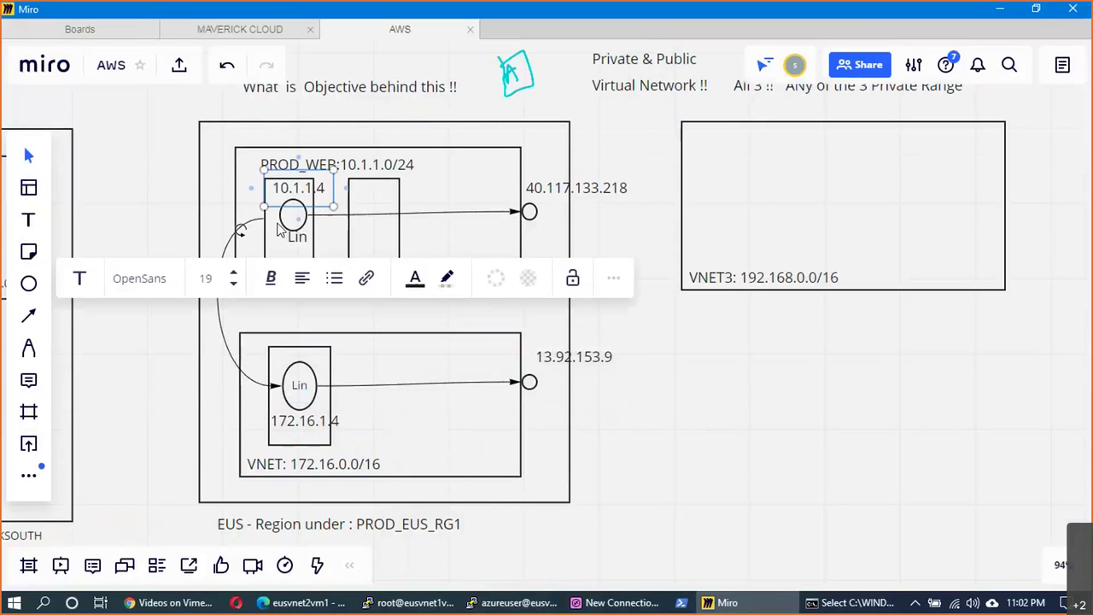
pyautogui.click(291, 410)
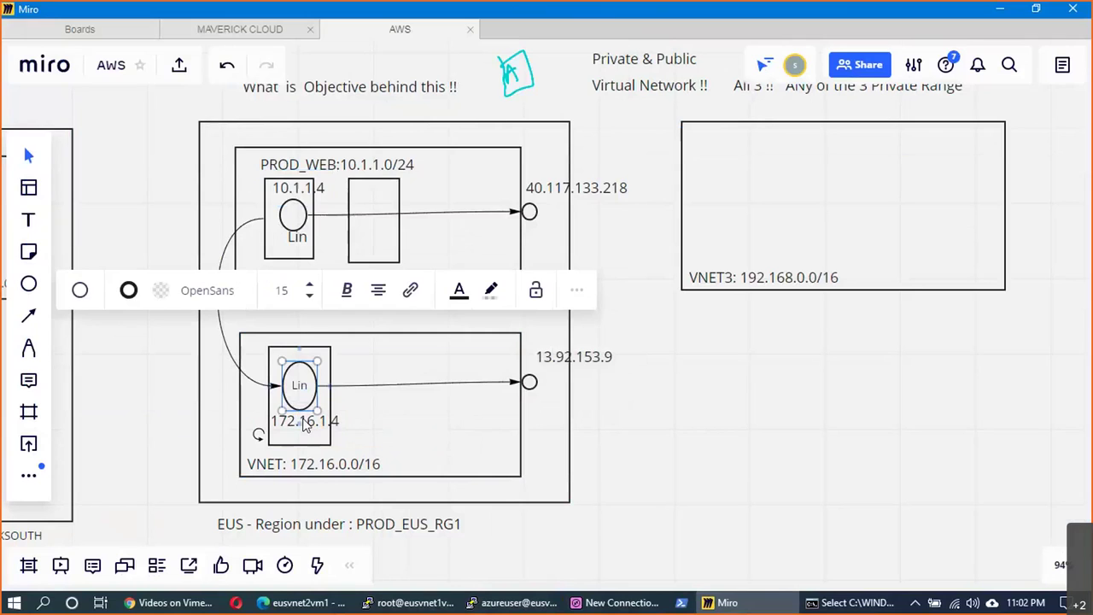
# Step: Ping 172.16.1.4 from the eusvnet1vm1 root shell, and bring the eusvnet2vm1 terminal to the front
pyautogui.hotkey('alt', 'Tab')
pyautogui.hotkey('alt', 'Tab')
pyautogui.press('Tab')
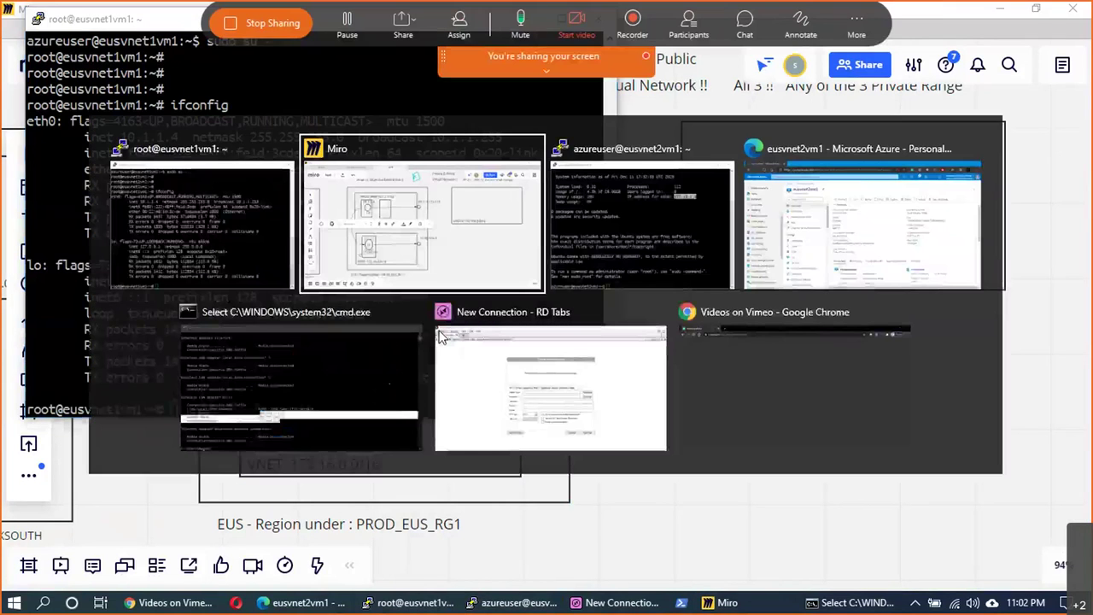
pyautogui.write('ping')
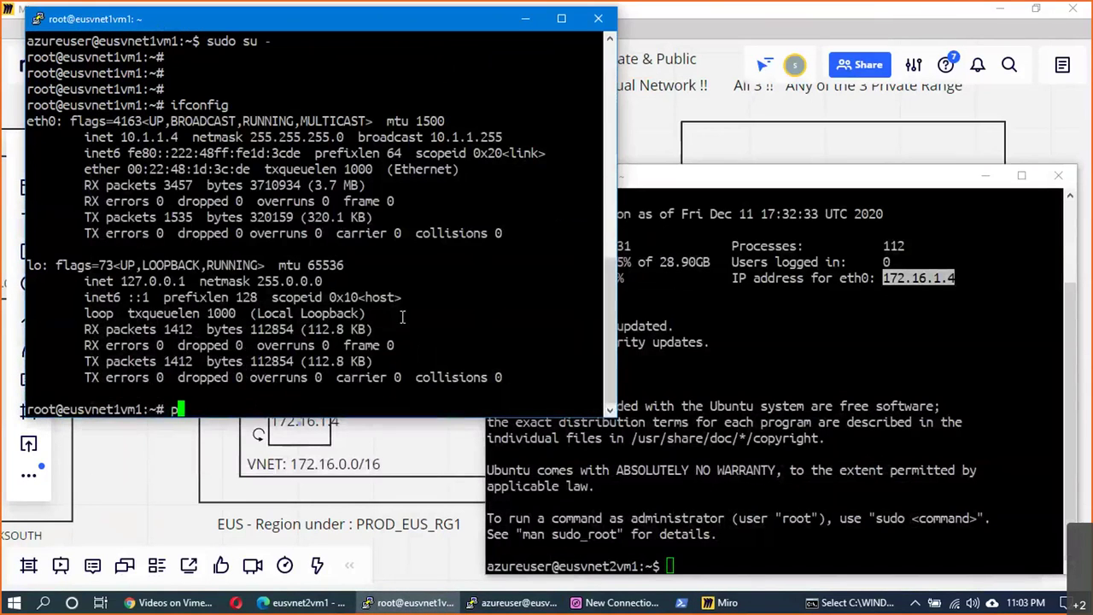
pyautogui.press('BackSpace')
pyautogui.press('BackSpace')
pyautogui.press('BackSpace')
pyautogui.write('ing 172.16.1.4')
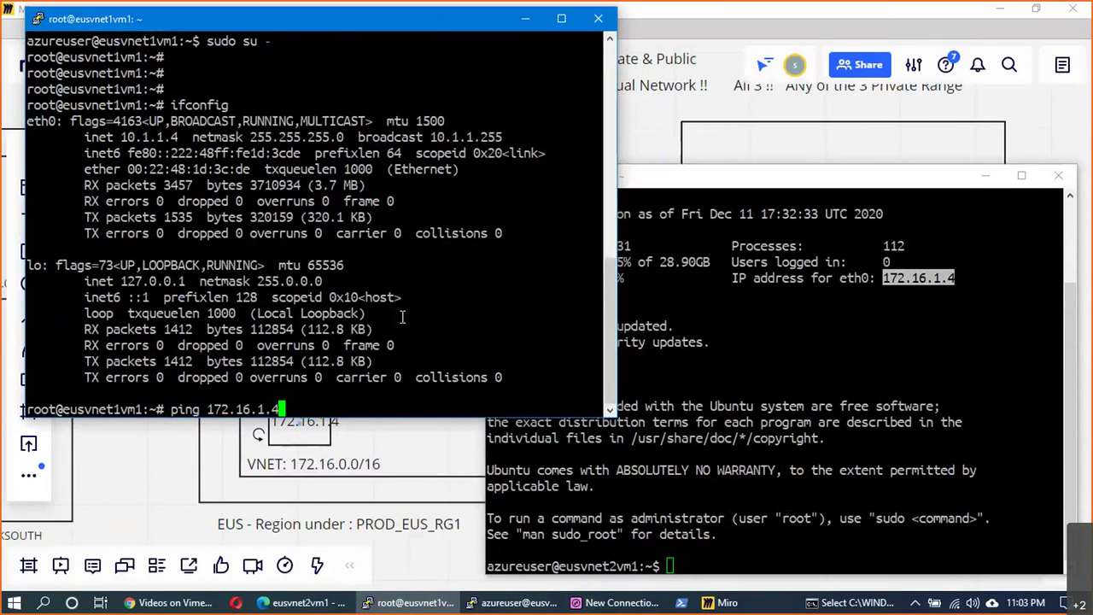
pyautogui.press('Return')
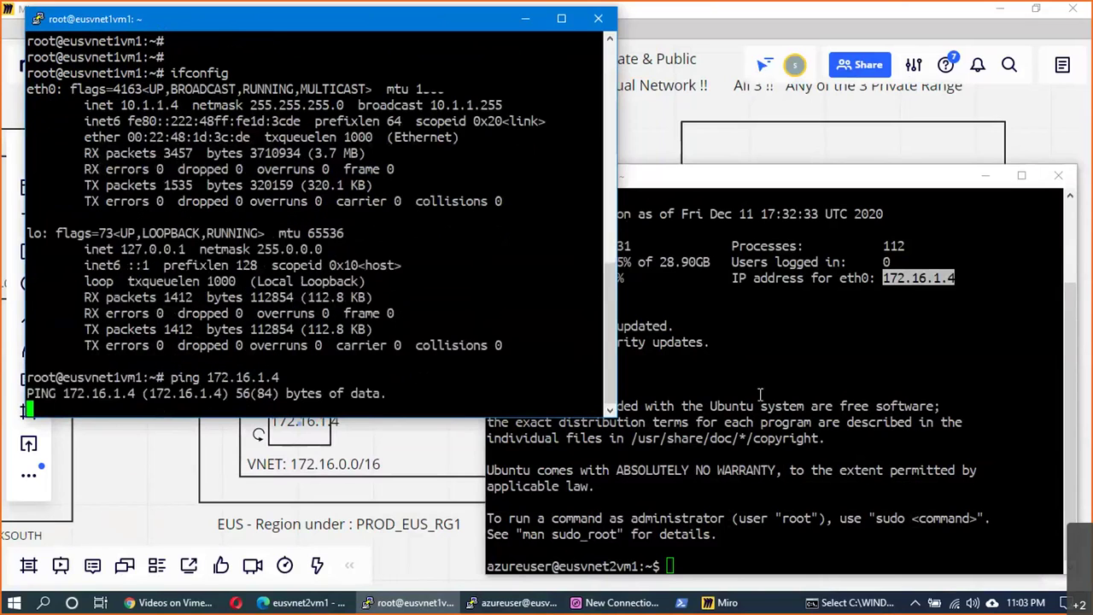
pyautogui.click(855, 436)
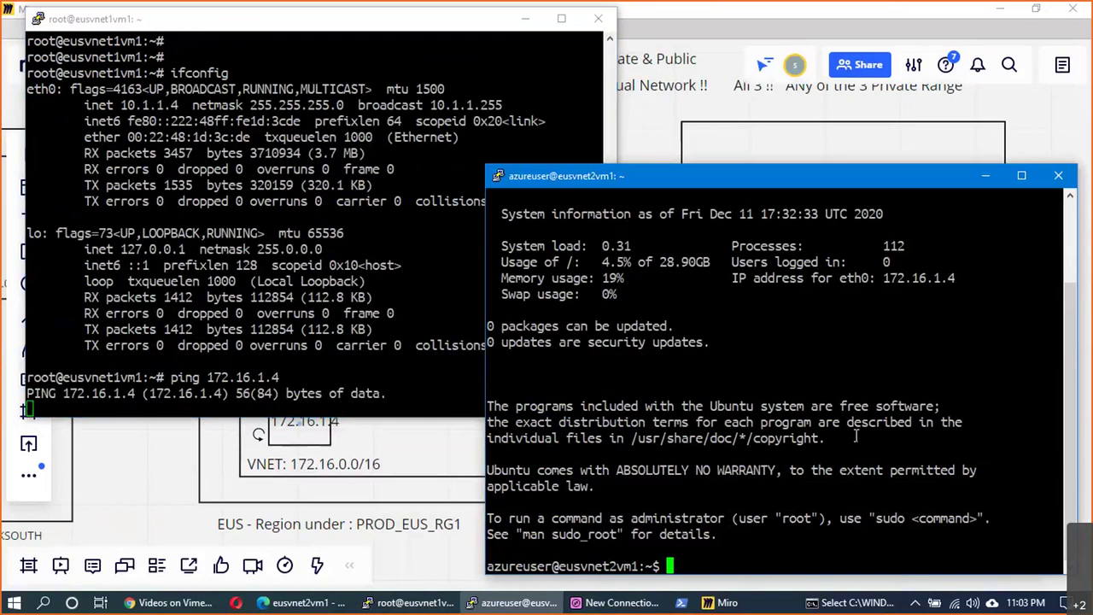